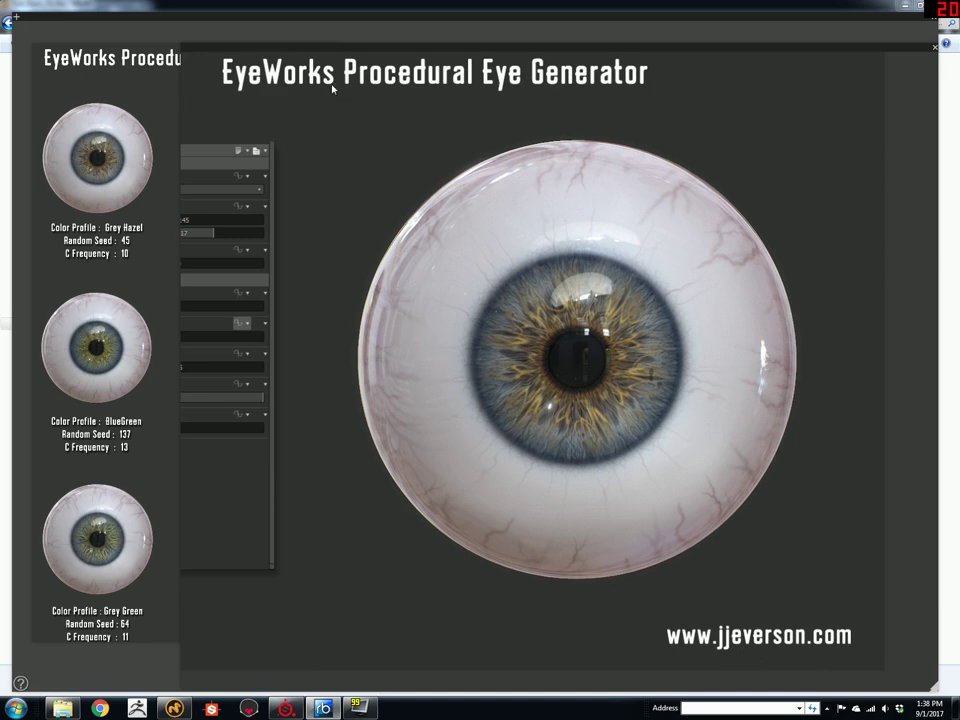
Step: Look over the files supplied in the EyeWorks_v01 folder, including README.txt
left_click_drag(288, 16, 289, 16)
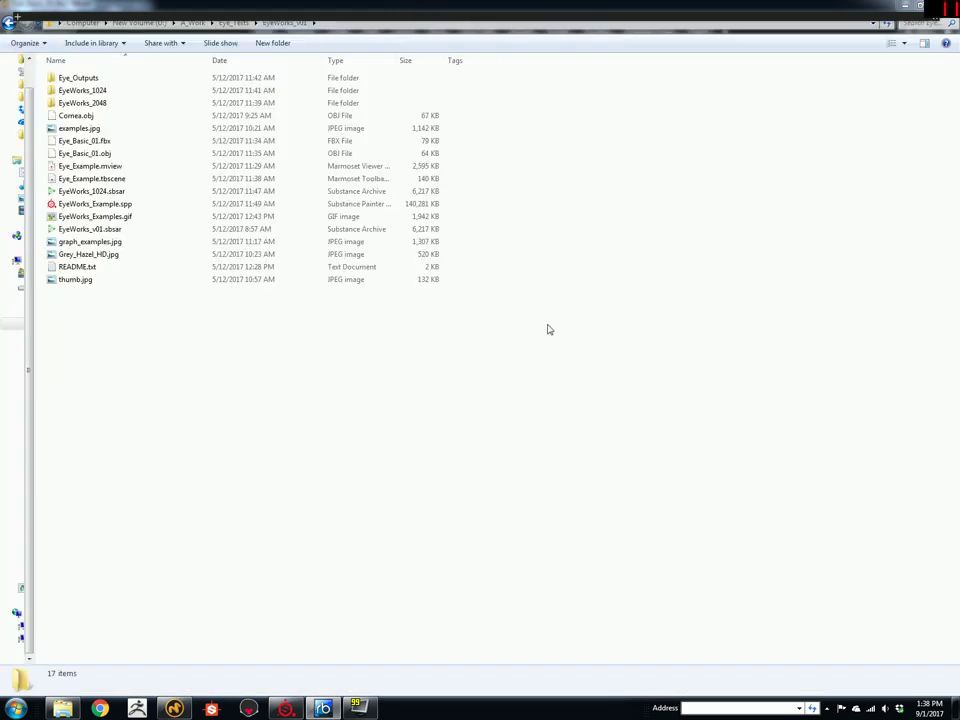
left_click_drag(178, 357, 62, 133)
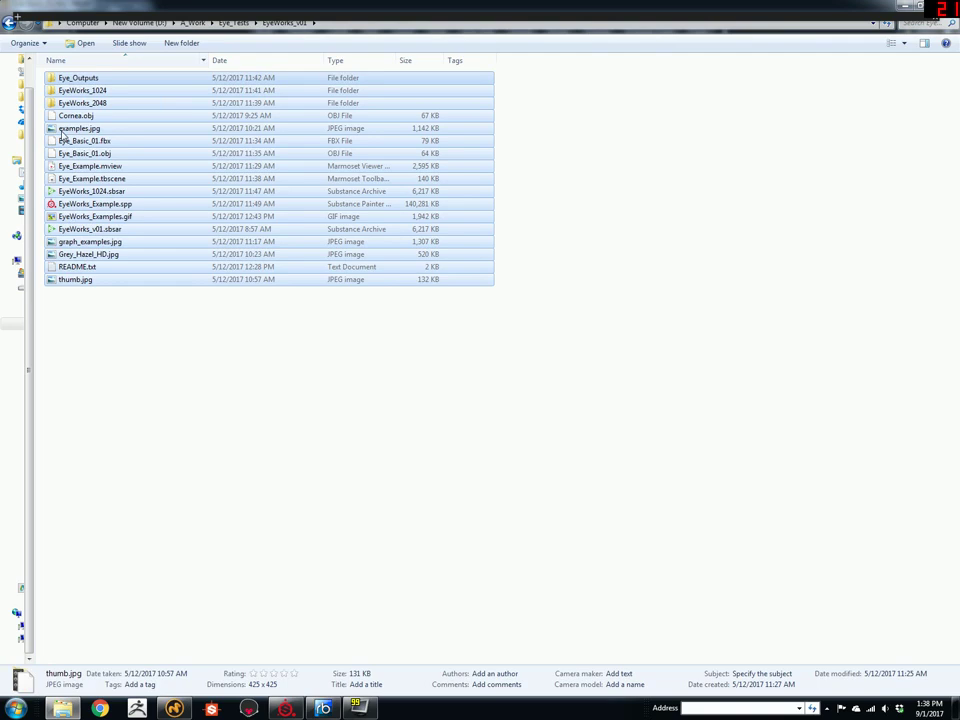
left_click(92, 334)
left_click(86, 267)
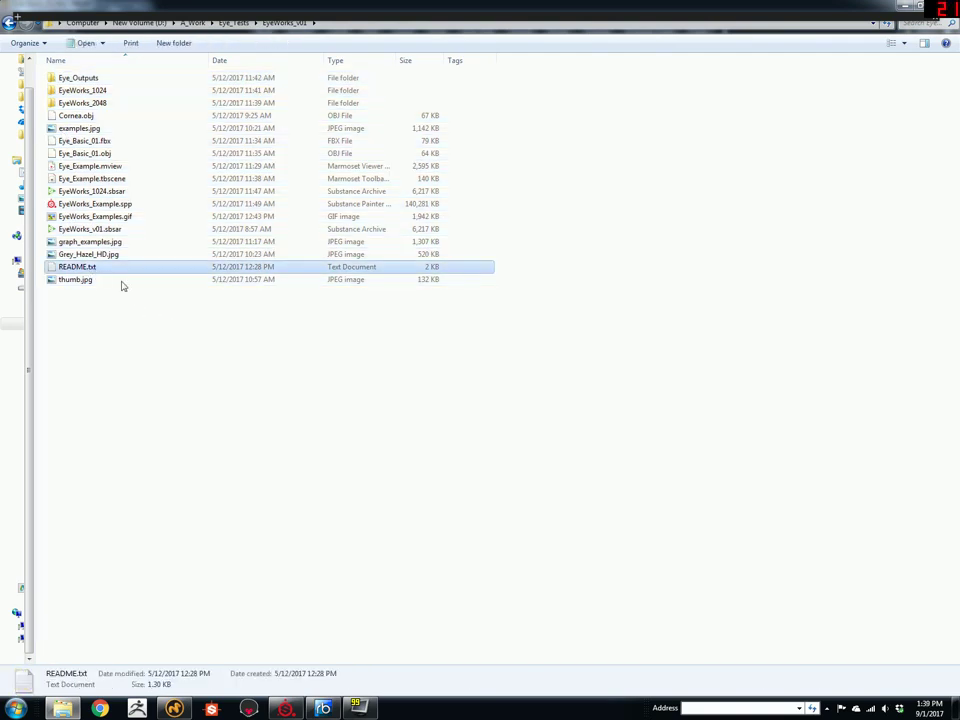
left_click(139, 321)
left_click(86, 266)
left_click(113, 364)
Step: Open the Eye_Outputs folder, inspect the texture files in its Dark_Brown subfolder, and return to EyeWorks_v01
left_click(94, 78)
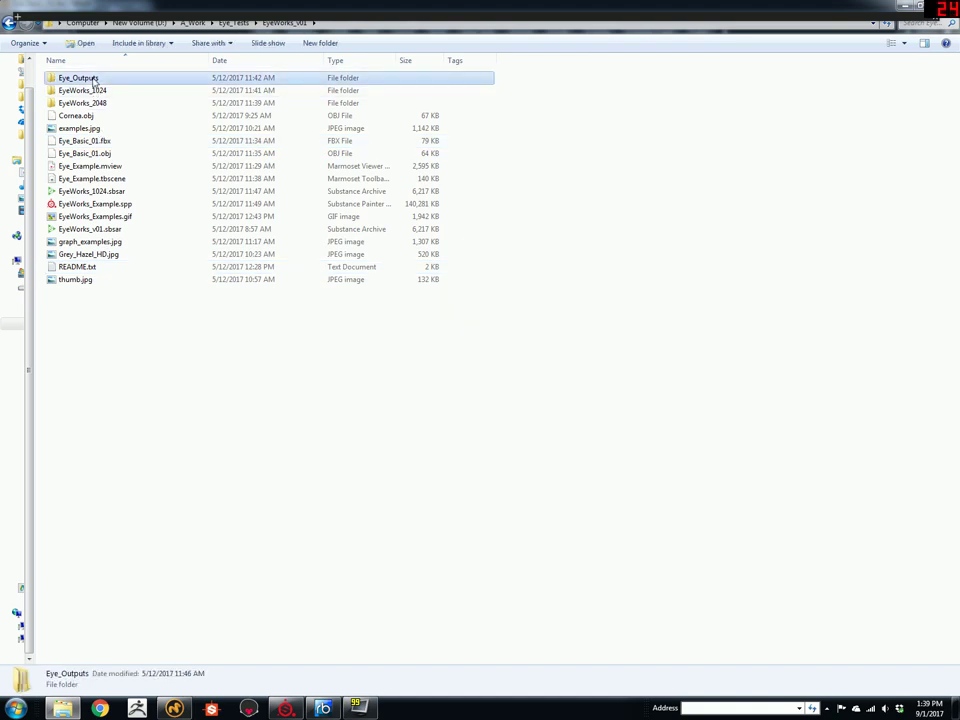
double_click(94, 78)
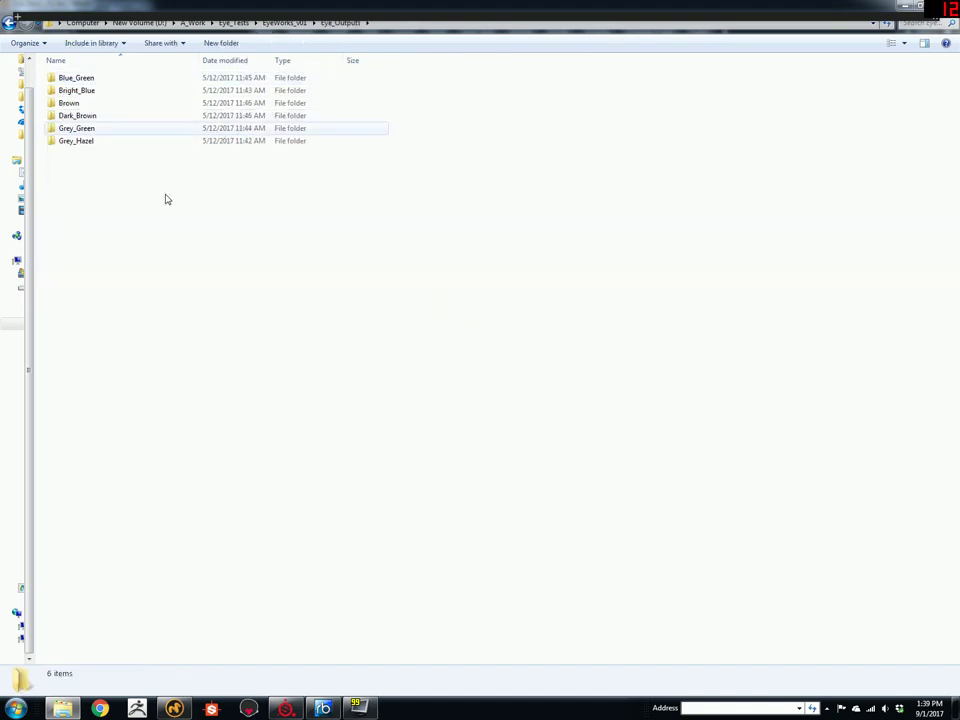
double_click(95, 117)
left_click_drag(437, 176, 133, 107)
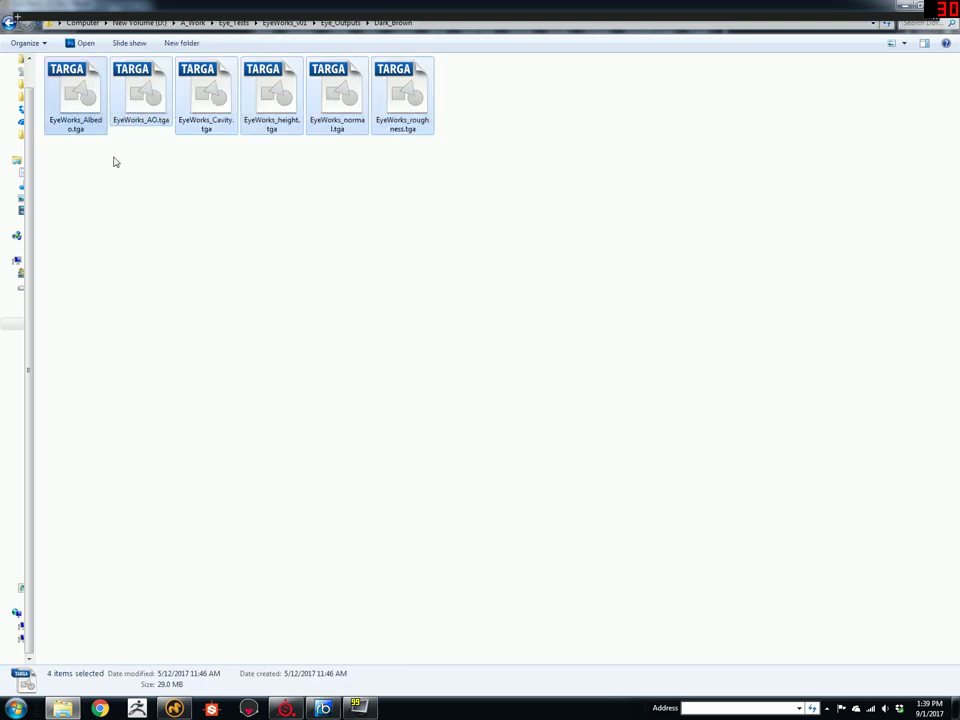
left_click(113, 161)
left_click(9, 24)
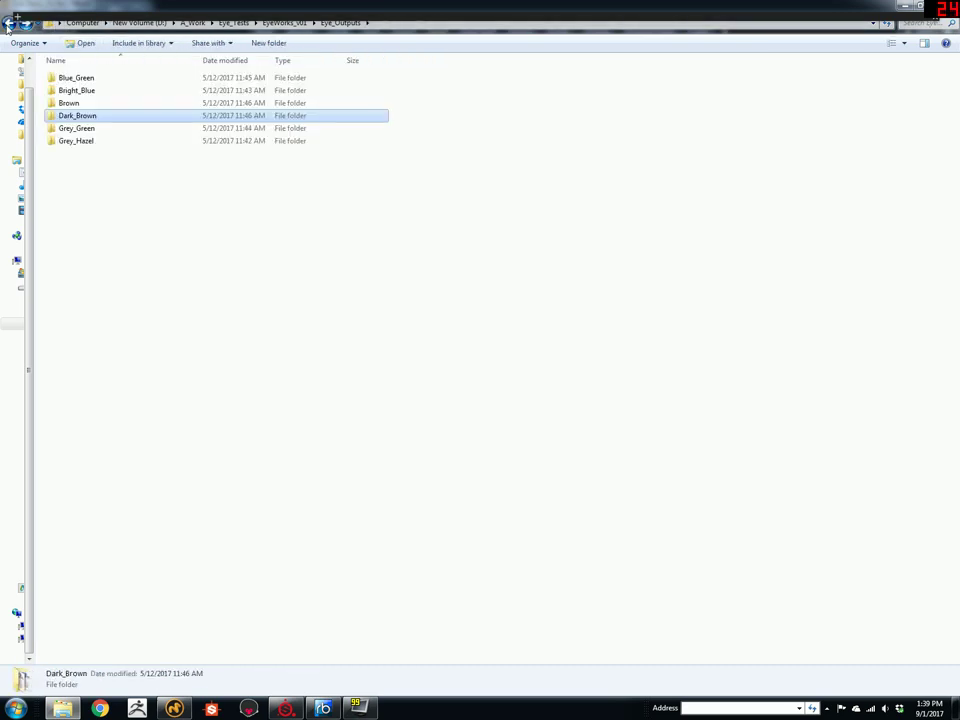
left_click(9, 24)
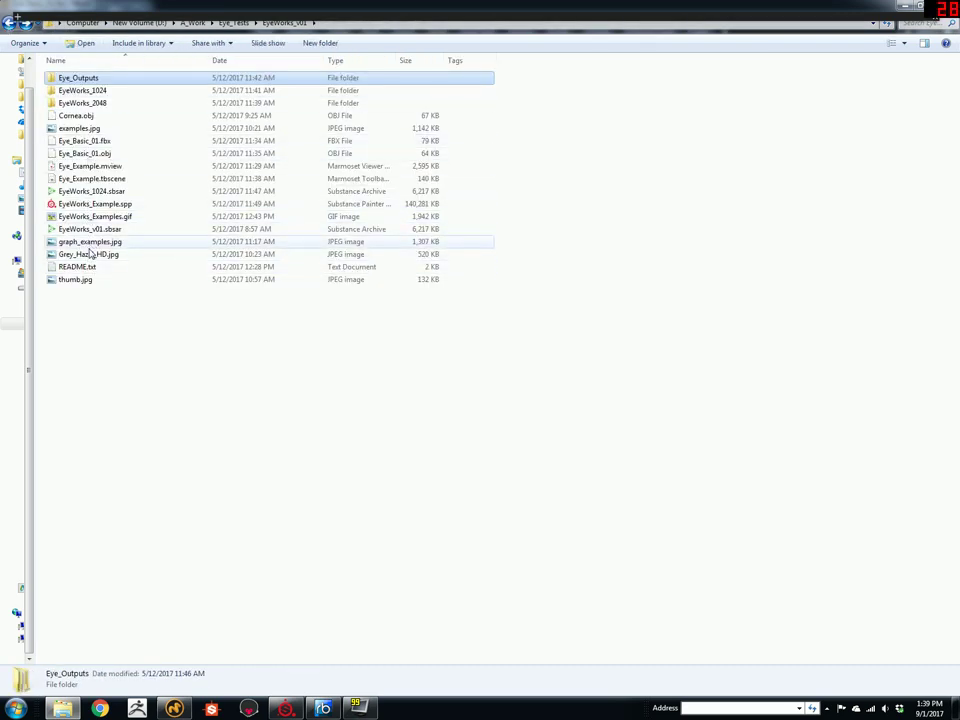
Step: View the sample eyes and their colour profile settings in examples.jpg, and close the image
left_click(95, 130)
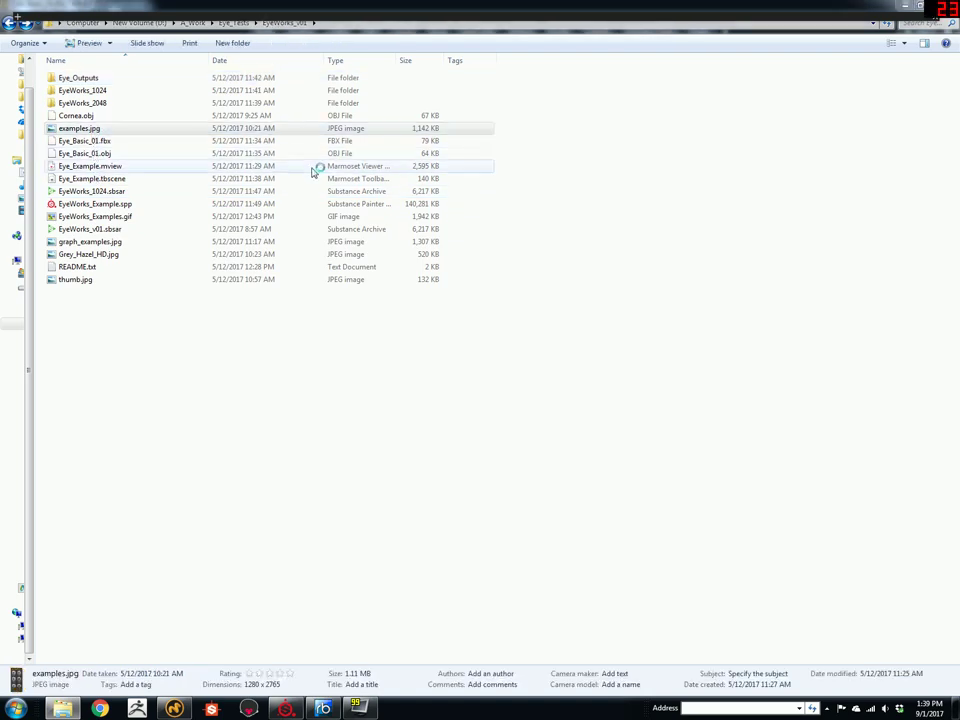
scroll(350, 261, "up", 5)
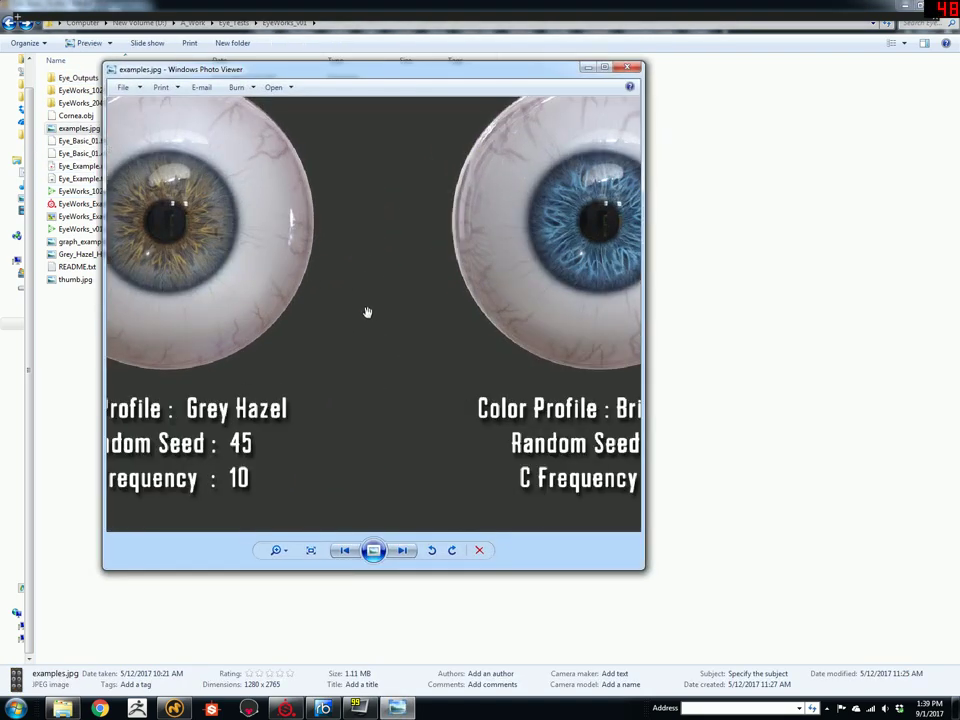
left_click_drag(344, 323, 350, 197)
scroll(350, 197, "down", 1)
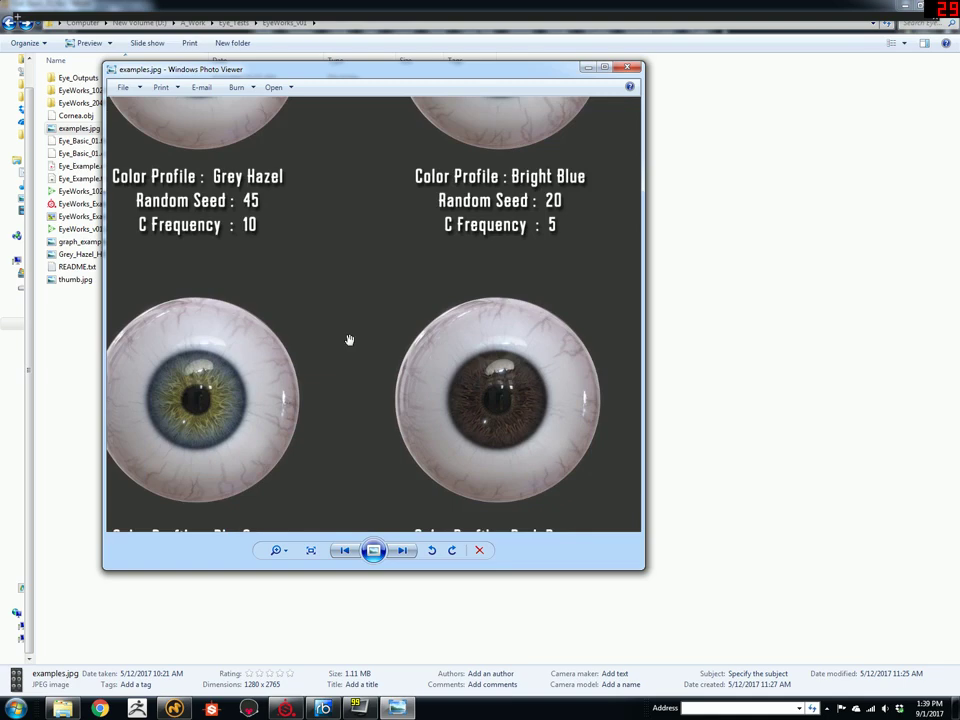
left_click_drag(353, 389, 413, 253)
left_click_drag(392, 349, 406, 245)
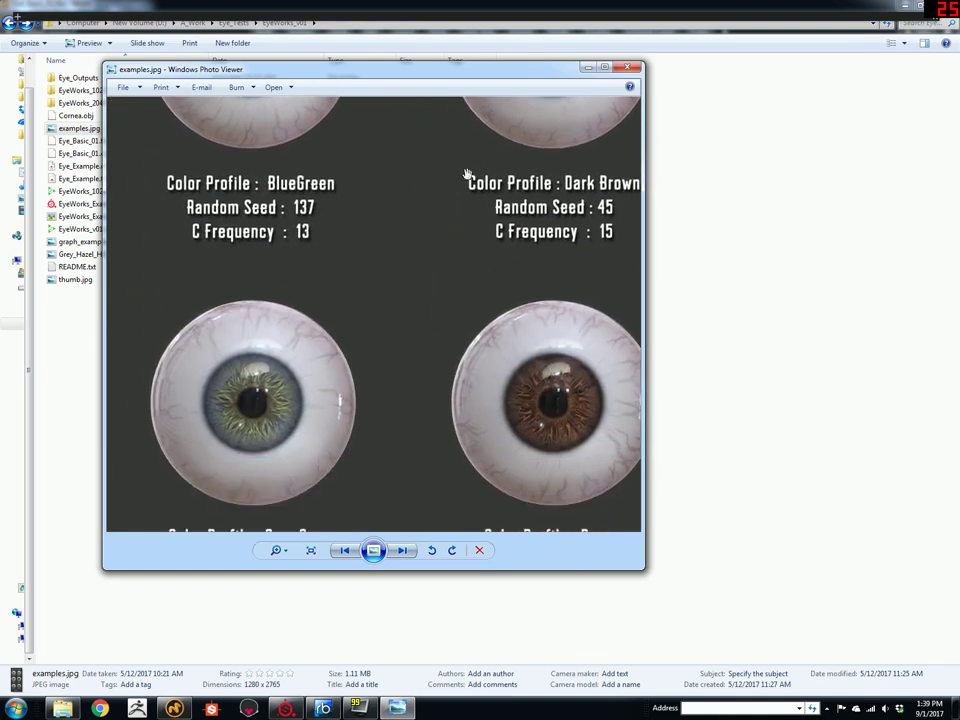
left_click(627, 67)
Step: Compare the EyeWorks_1024 and EyeWorks_2048 folders, checking the EyeWorks_1024.sbs file inside the 1024 one
left_click(96, 90)
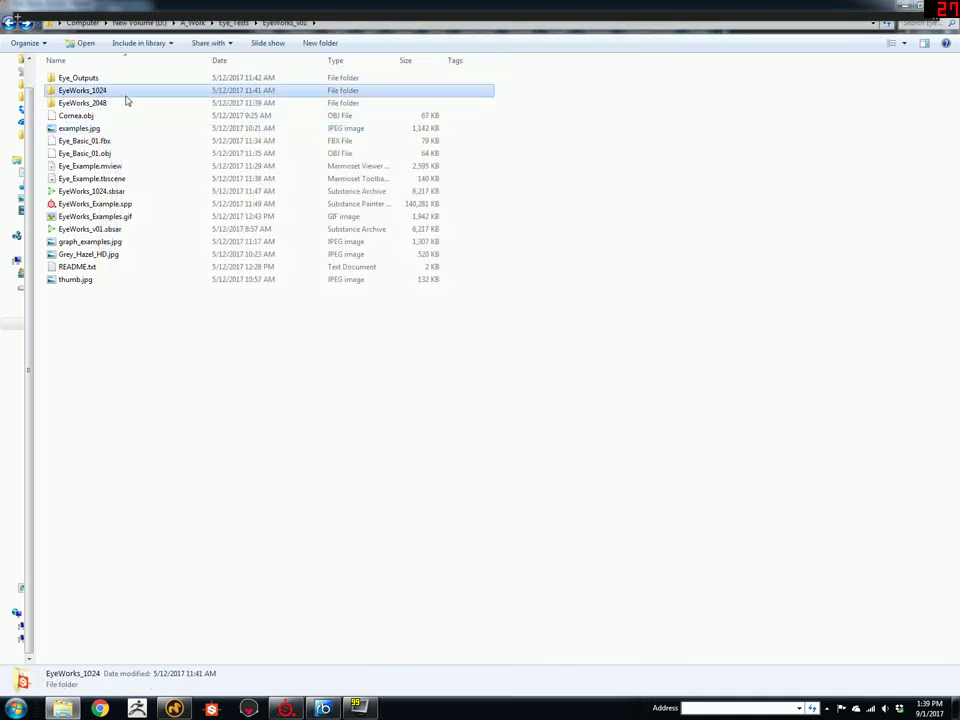
left_click(120, 102)
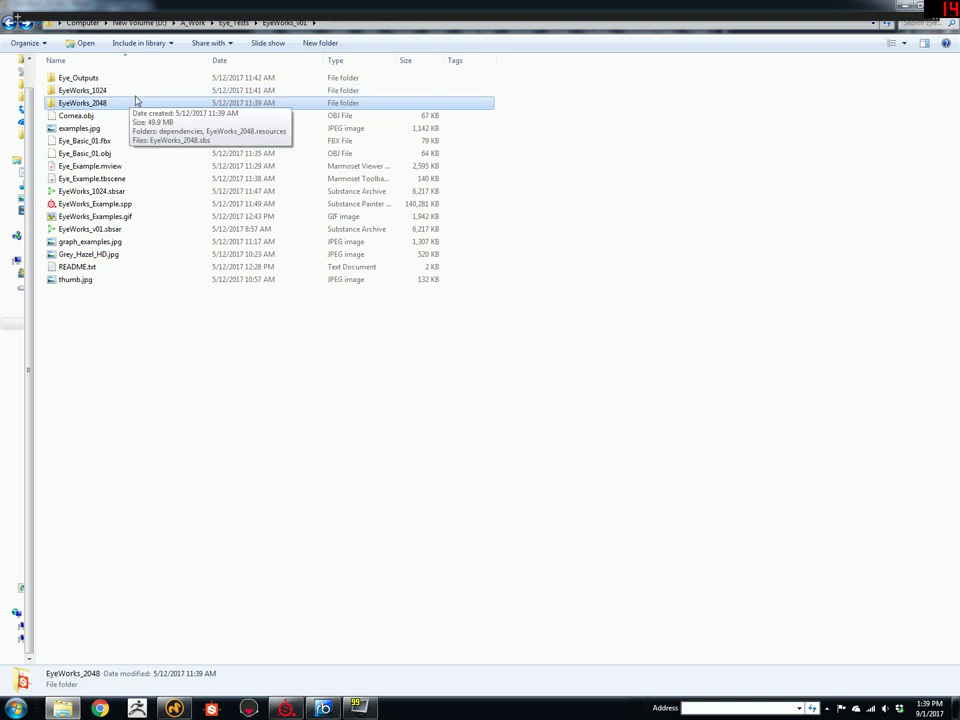
left_click(121, 92)
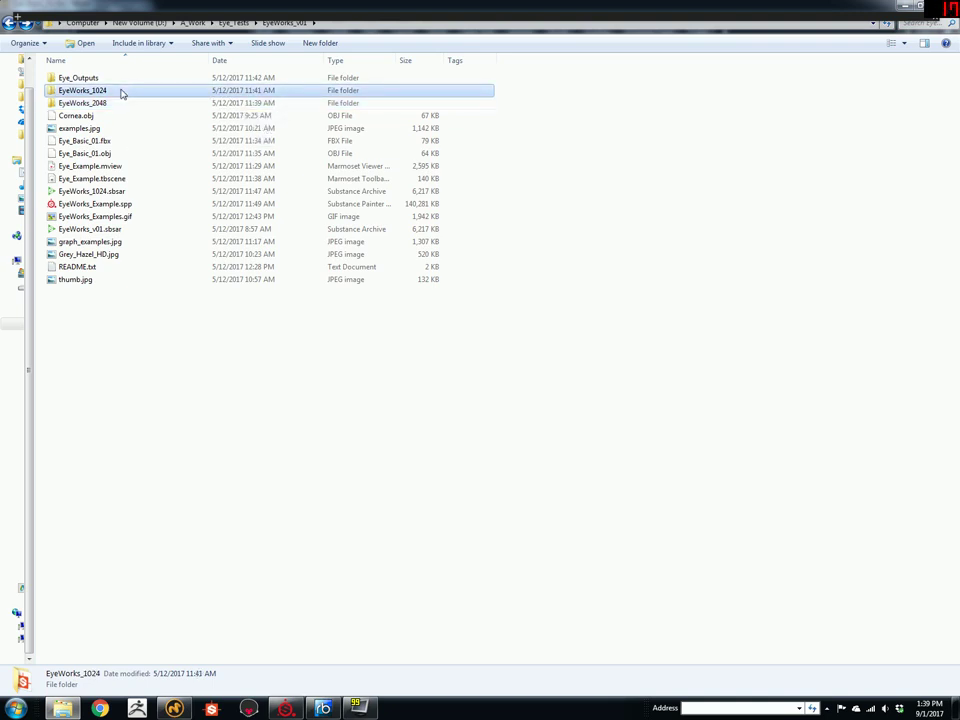
double_click(121, 92)
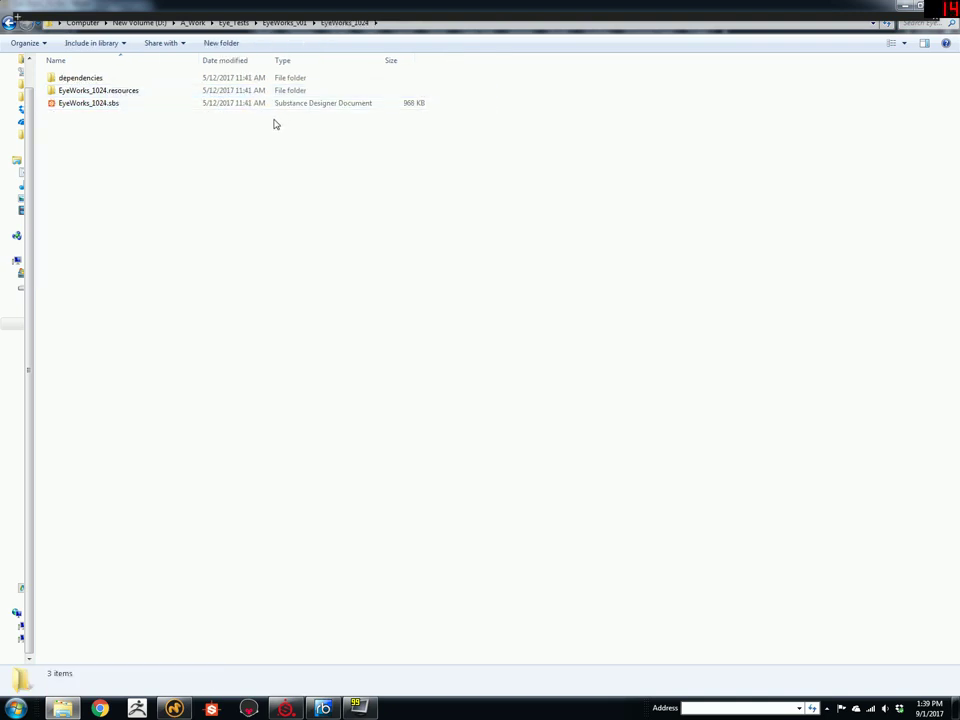
left_click(285, 104)
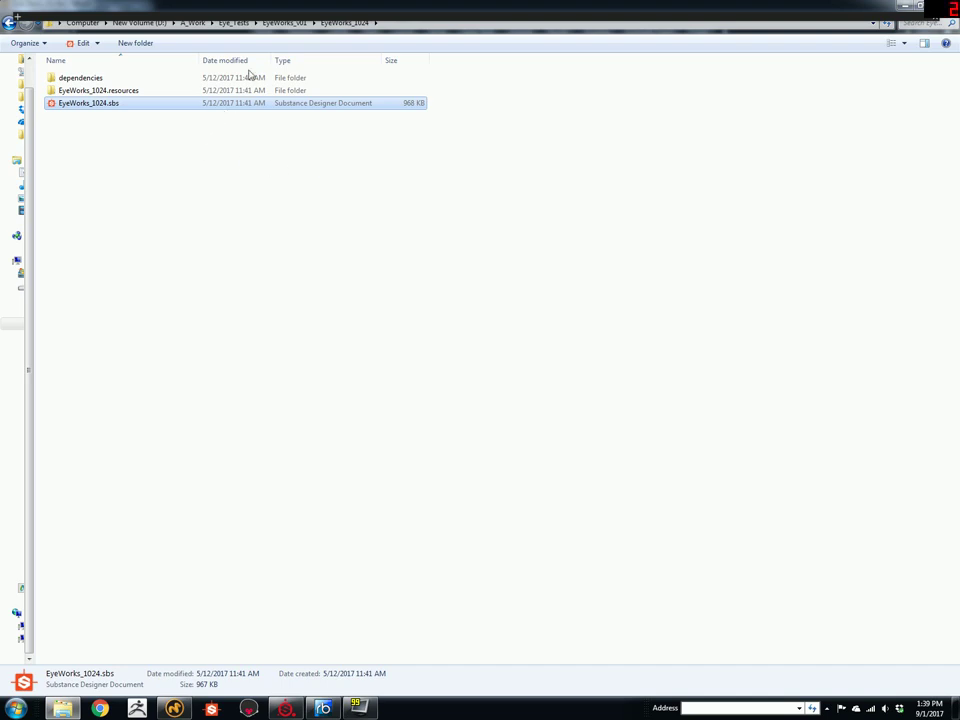
left_click(287, 24)
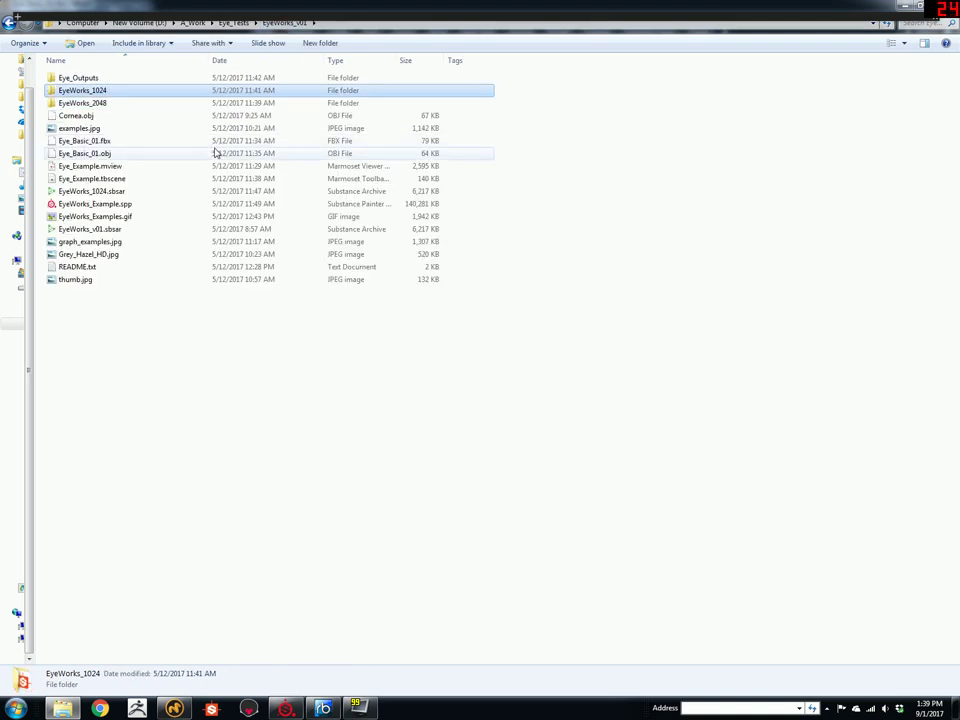
left_click(108, 103)
left_click(137, 92)
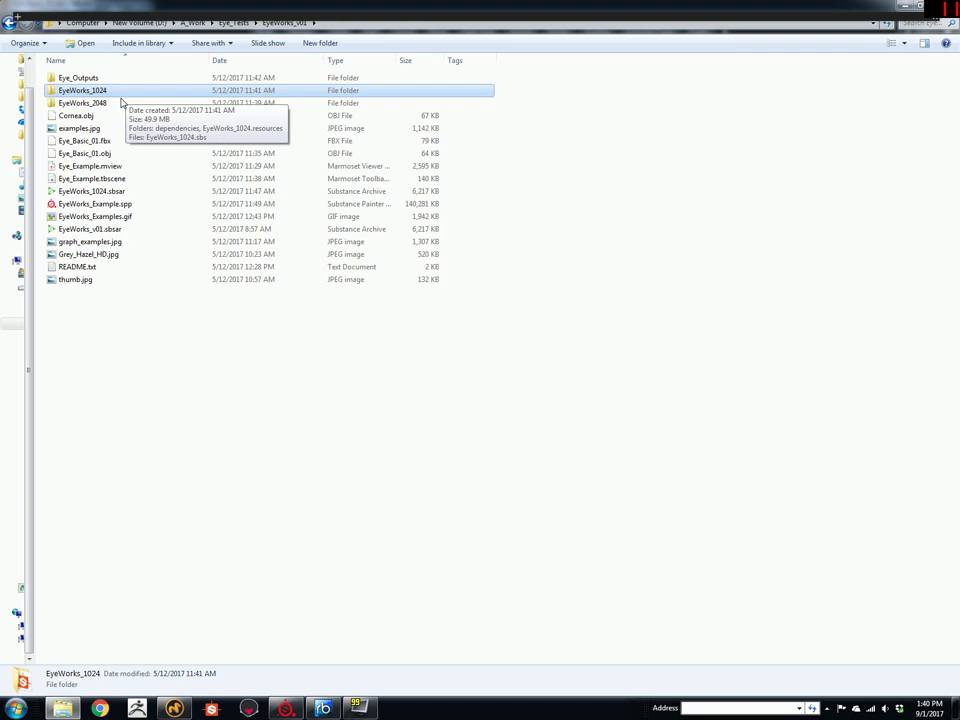
left_click(112, 104)
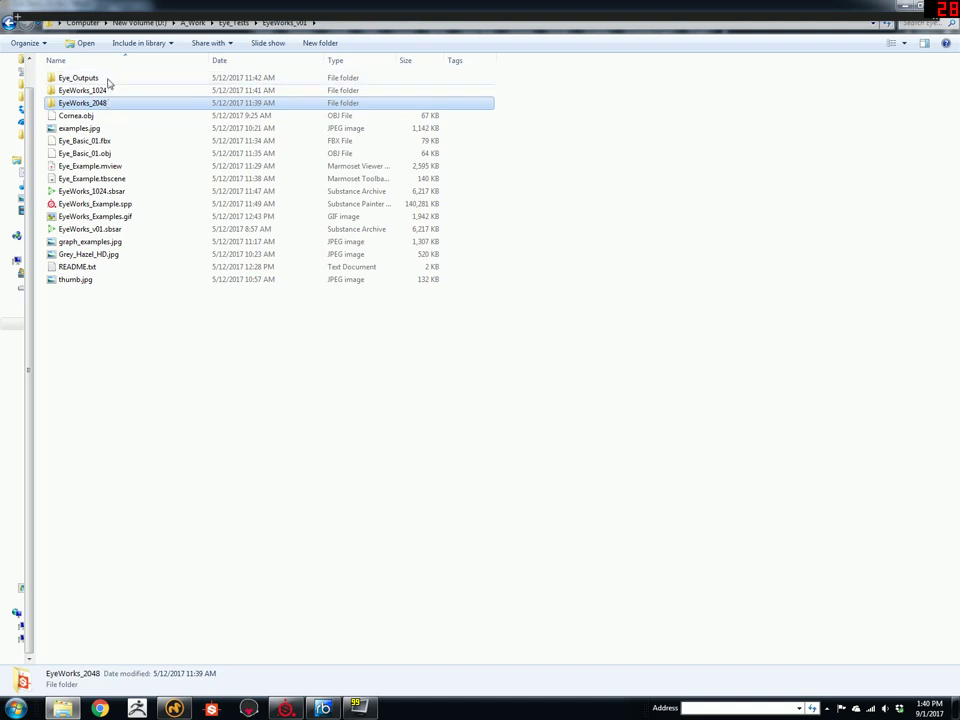
Step: Point out the supplied meshes Cornea.obj, Eye_Basic_01.obj and Eye_Basic_01.fbx in the EyeWorks_v01 folder
left_click(112, 117)
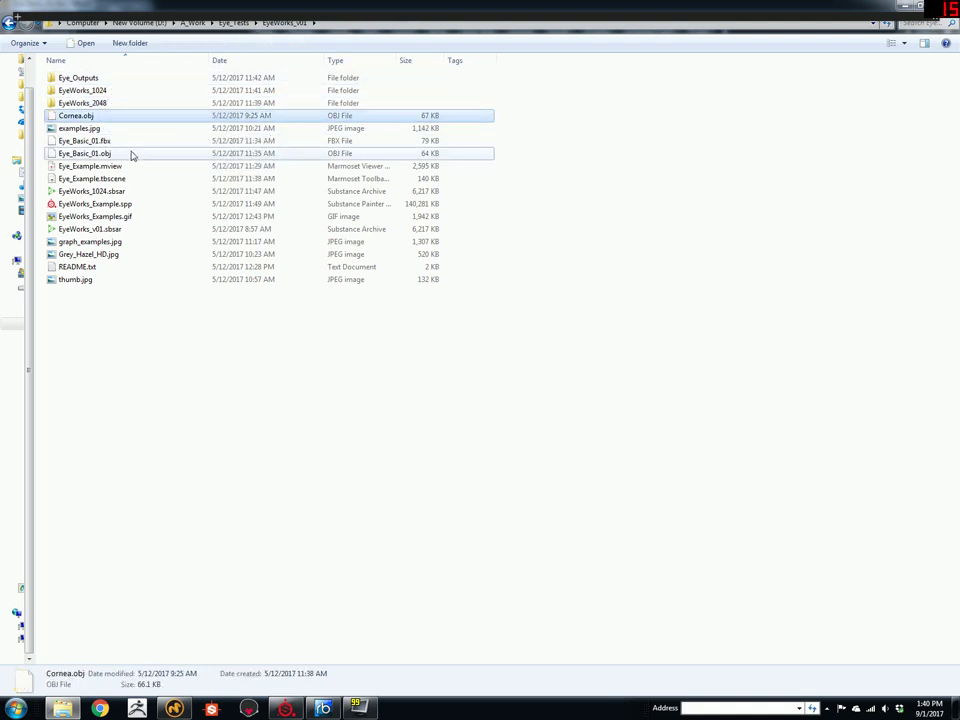
left_click(131, 155, "ctrl")
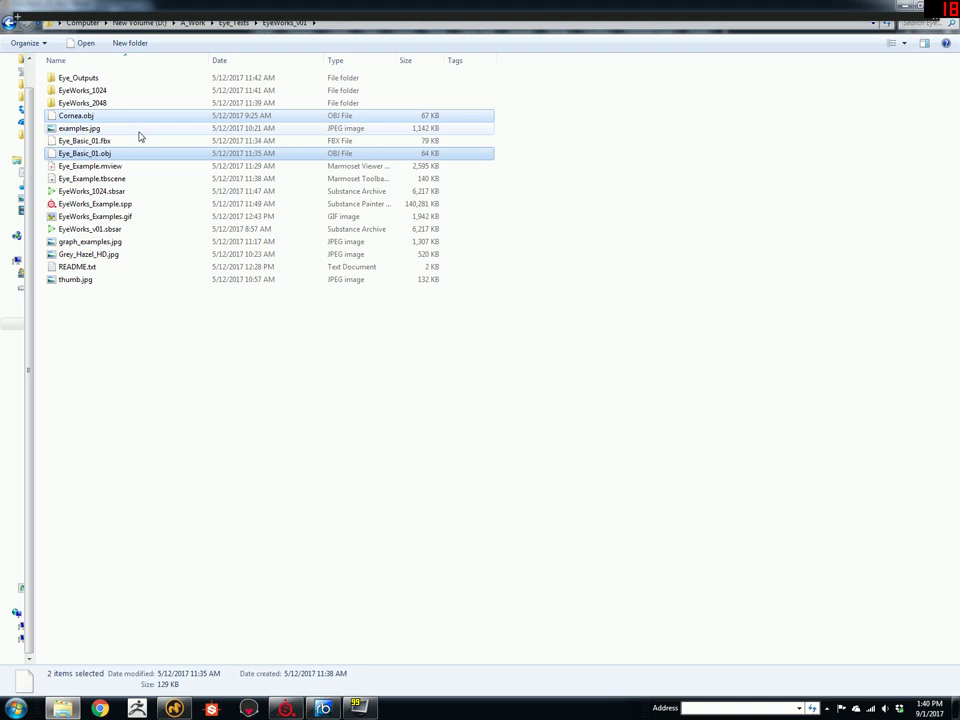
left_click(117, 144)
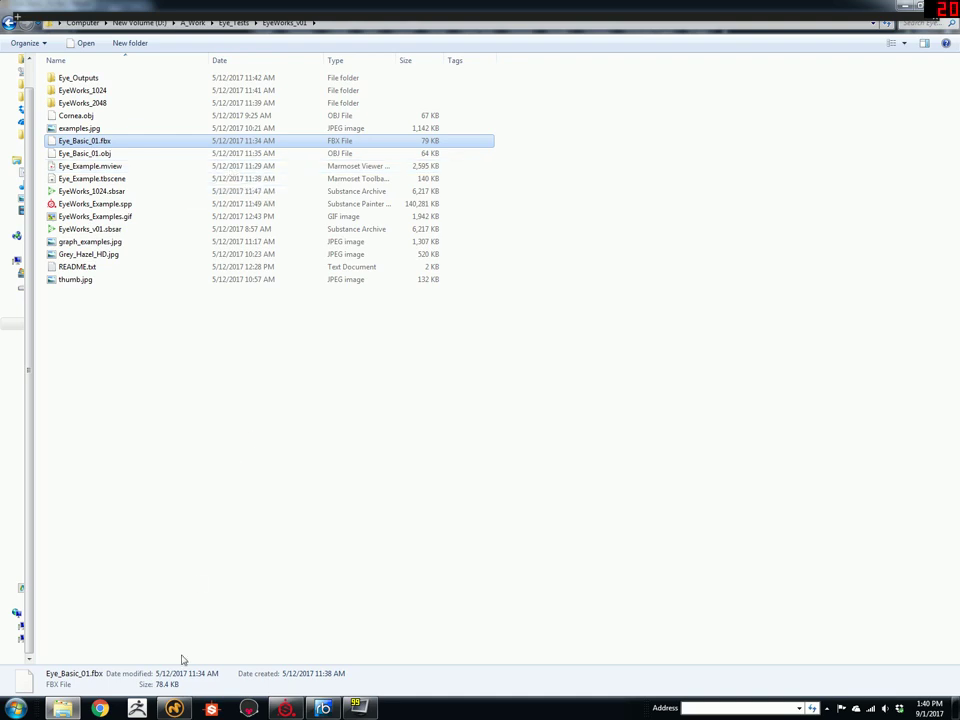
Step: Switch to Modo and examine the Eye_Basic_01.fbx eye mesh from several angles
left_click(174, 708)
left_click_drag(555, 238, 538, 214, "alt")
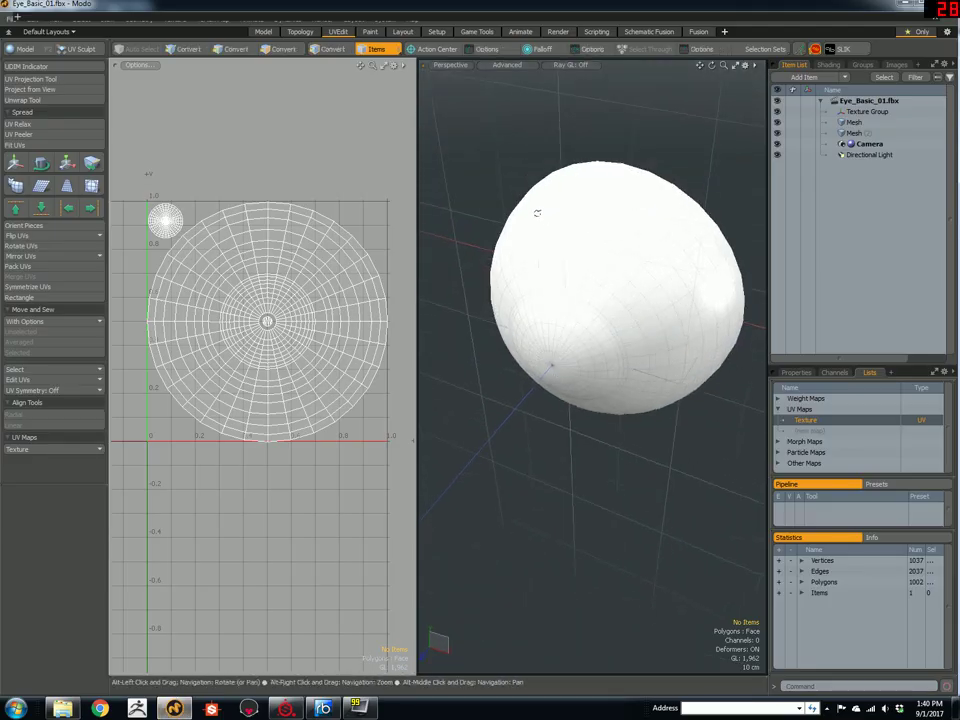
right_click_drag(538, 214, 518, 157, "alt")
left_click_drag(518, 157, 542, 336, "alt")
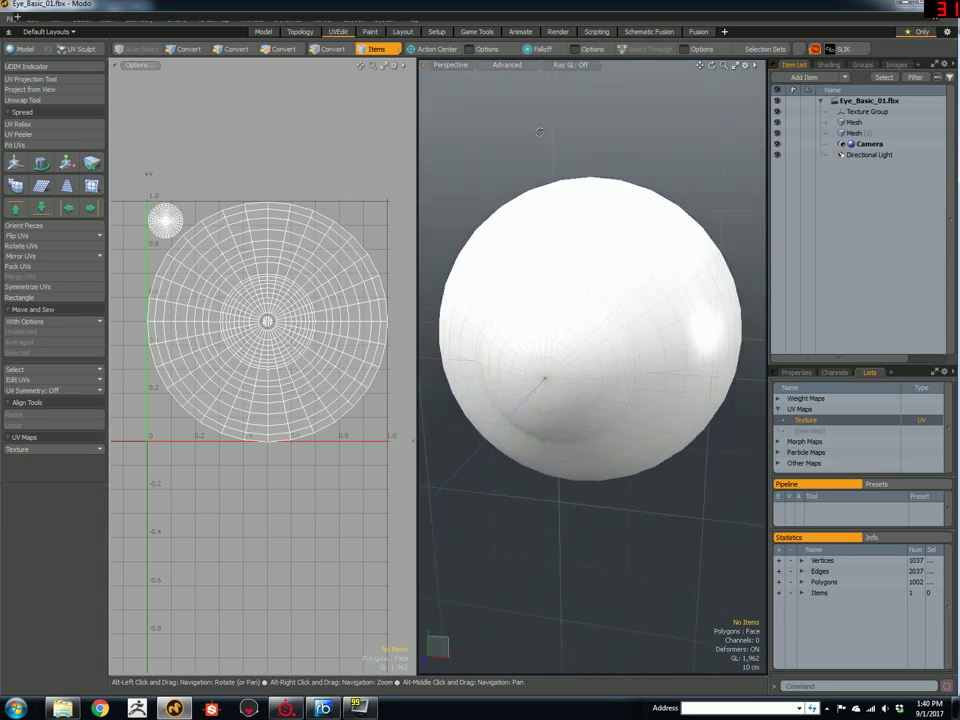
left_click(542, 336)
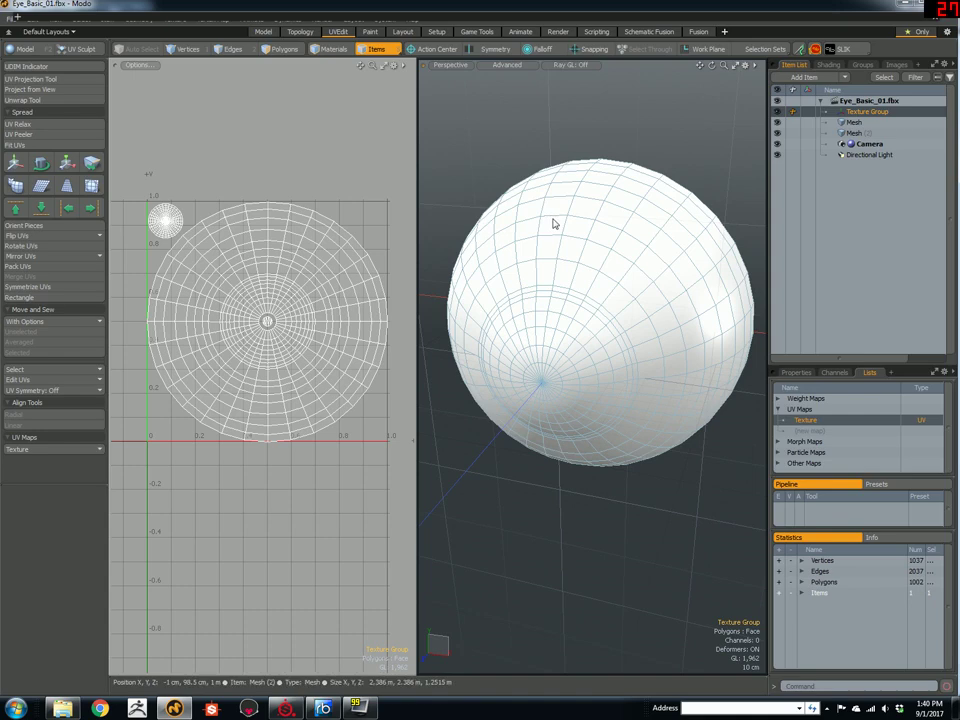
Step: Delete the outer cornea mesh's polygons from the eye model and inspect the inner eyeball with its recessed iris
key("3")
double_click(569, 251)
key("Delete")
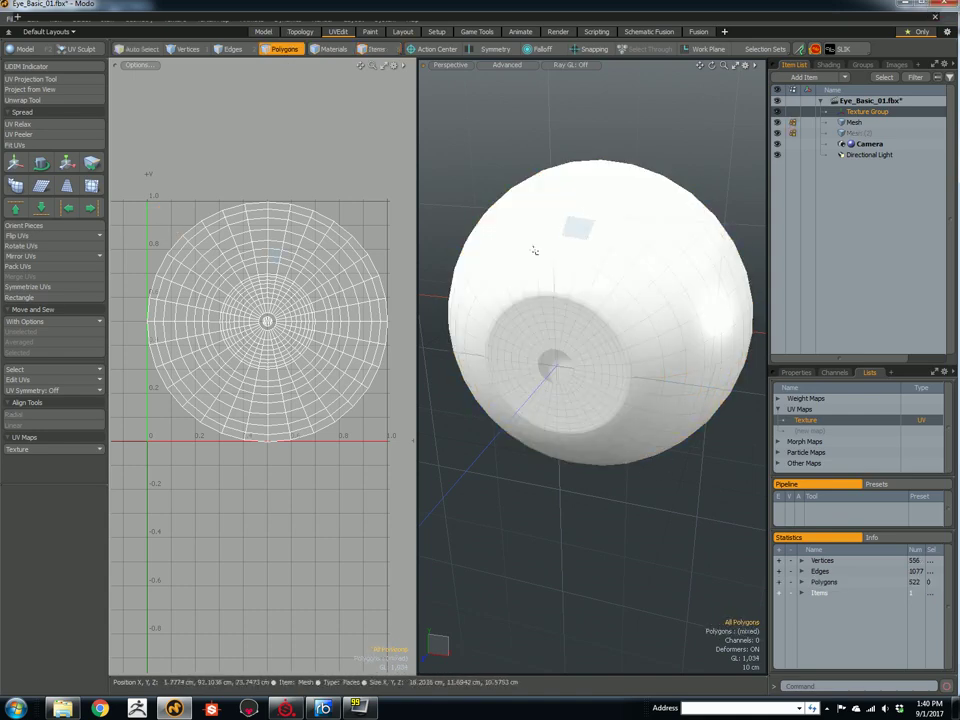
left_click_drag(569, 251, 571, 297, "alt")
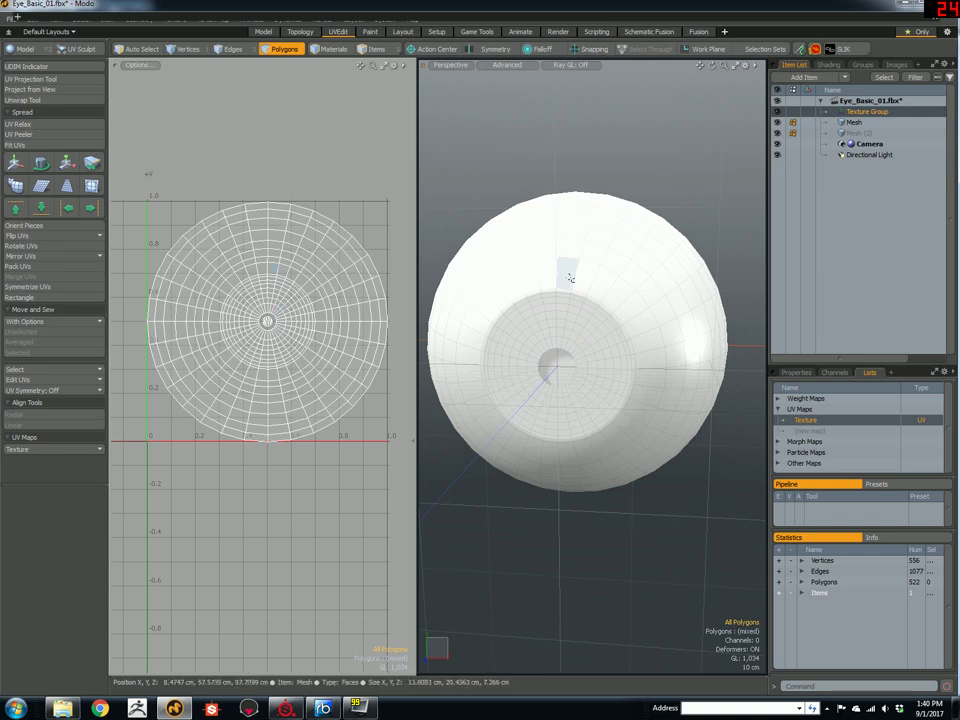
left_click_drag(570, 268, 540, 185, "alt")
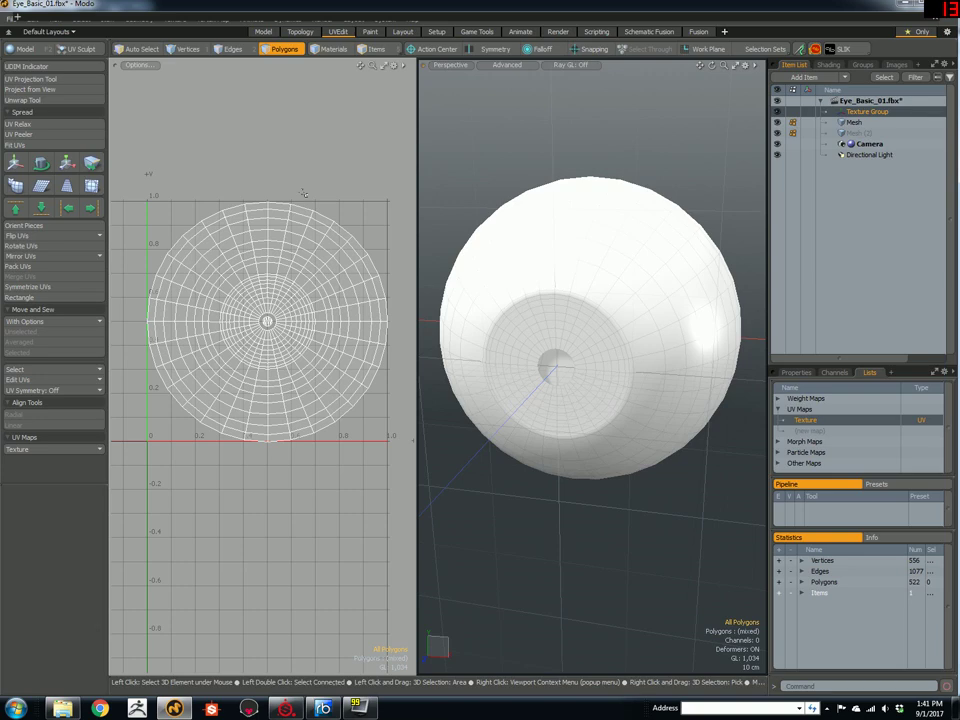
Step: Switch to Substance Painter and examine the Bone_Queen_v02 character's face and eyes up close
left_click(286, 708)
mouse_move(497, 214)
left_mouse_down("alt")
mouse_move(446, 219)
mouse_move(491, 223)
left_mouse_up("alt")
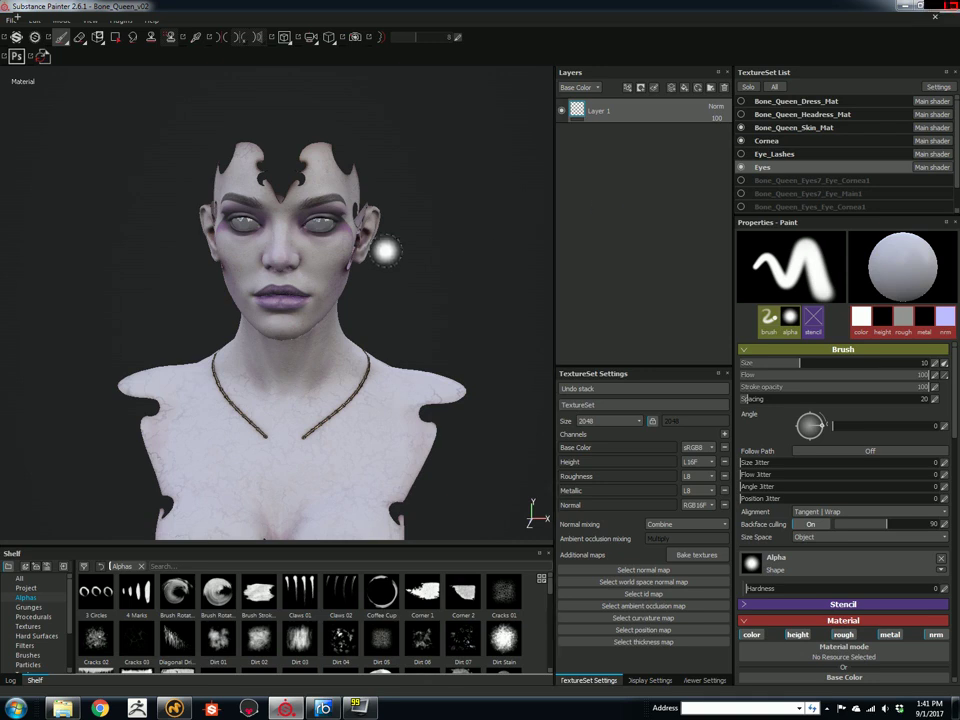
scroll(390, 290, "up", 5)
left_click_drag(497, 257, 564, 216, "alt")
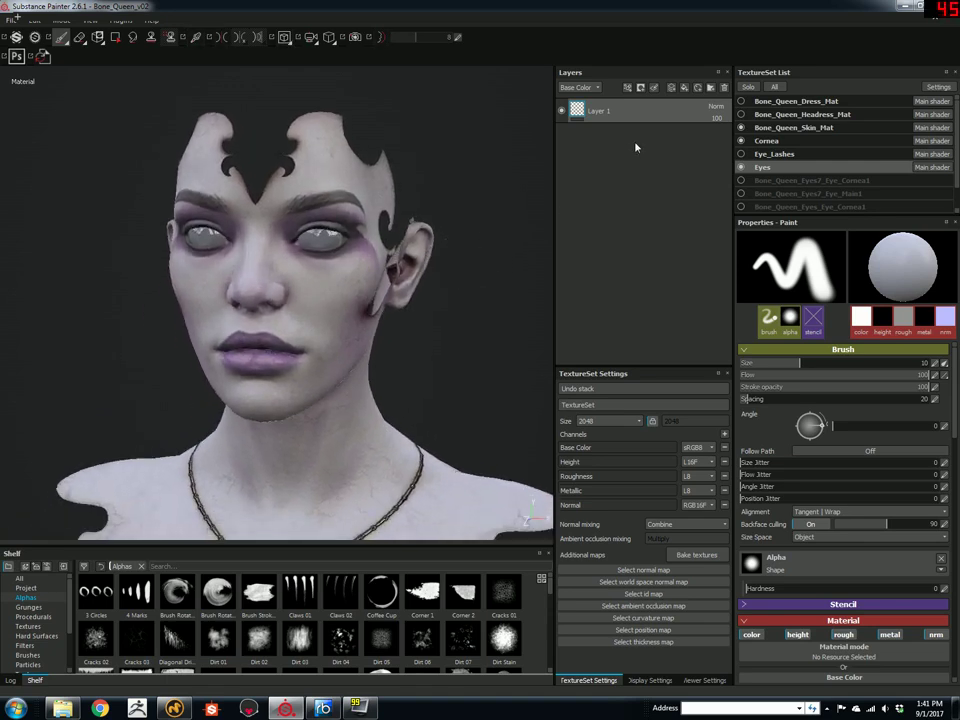
Step: Hide the Bone_Queen_Skin_Mat texture set so the eyeballs can be viewed on their own
left_click(741, 140)
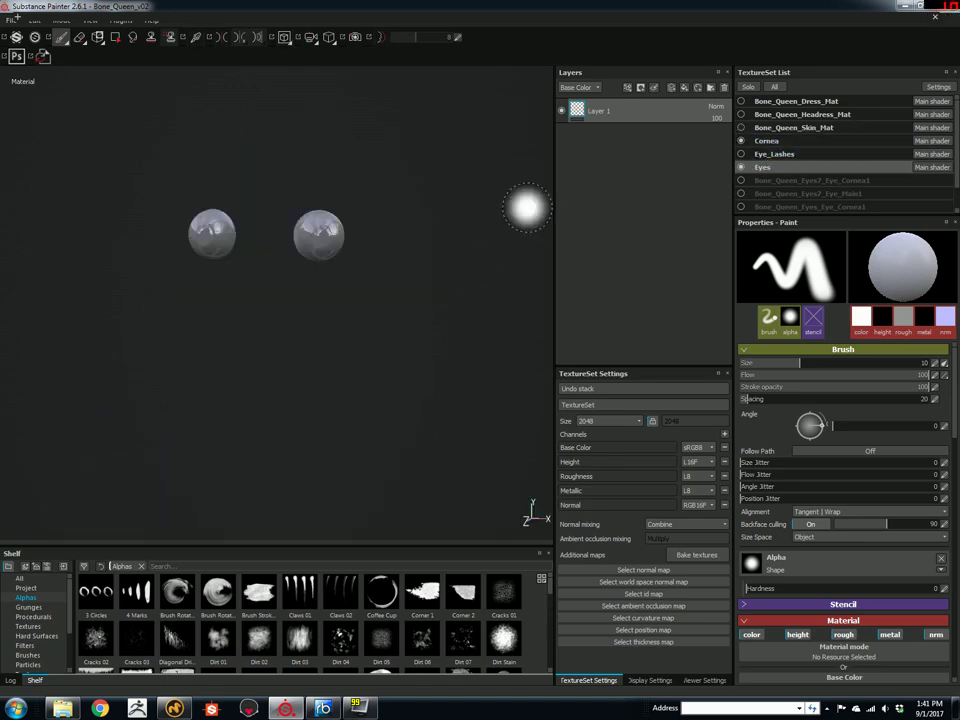
scroll(426, 196, "up", 2)
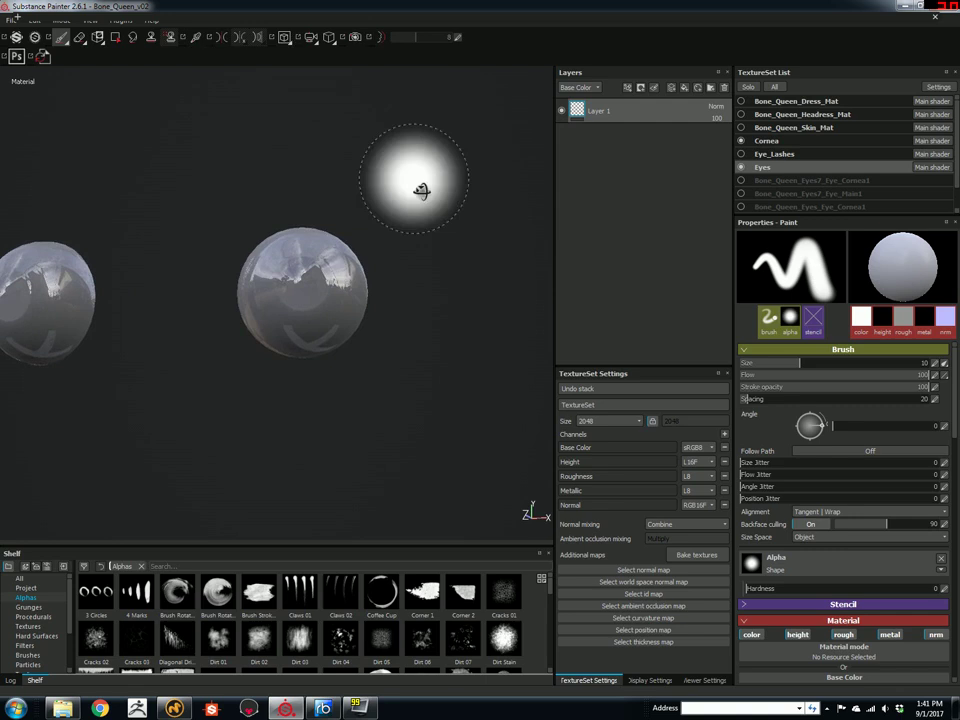
middle_click_drag(422, 191, 461, 193, "alt")
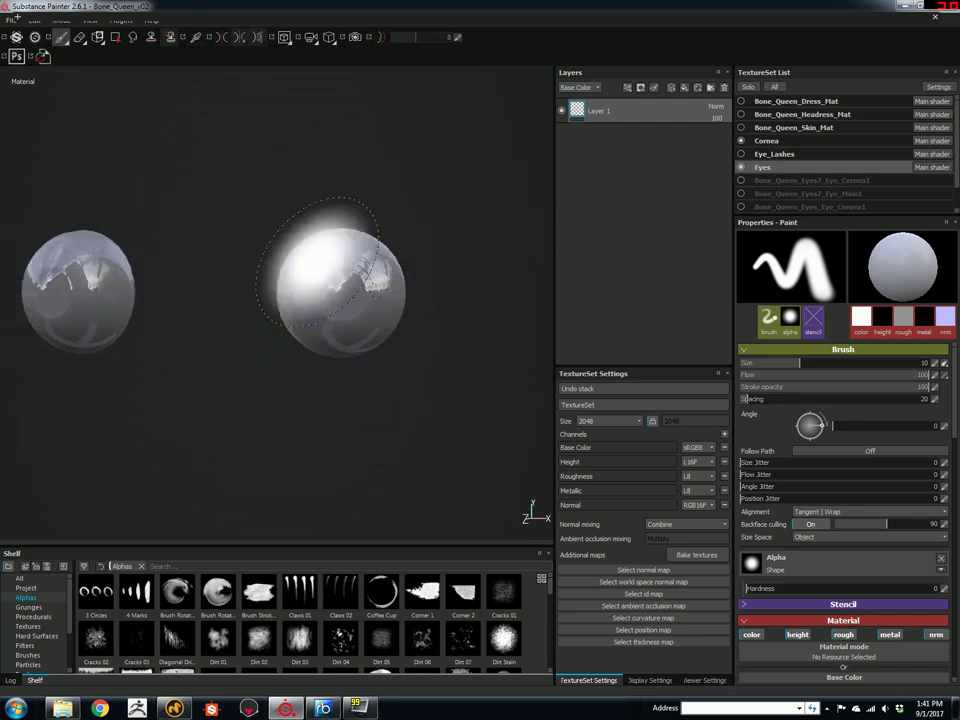
Step: Hide the Cornea texture set to expose the inner eye meshes
left_click(741, 141)
scroll(410, 200, "up", 1)
middle_click_drag(386, 162, 401, 137, "alt")
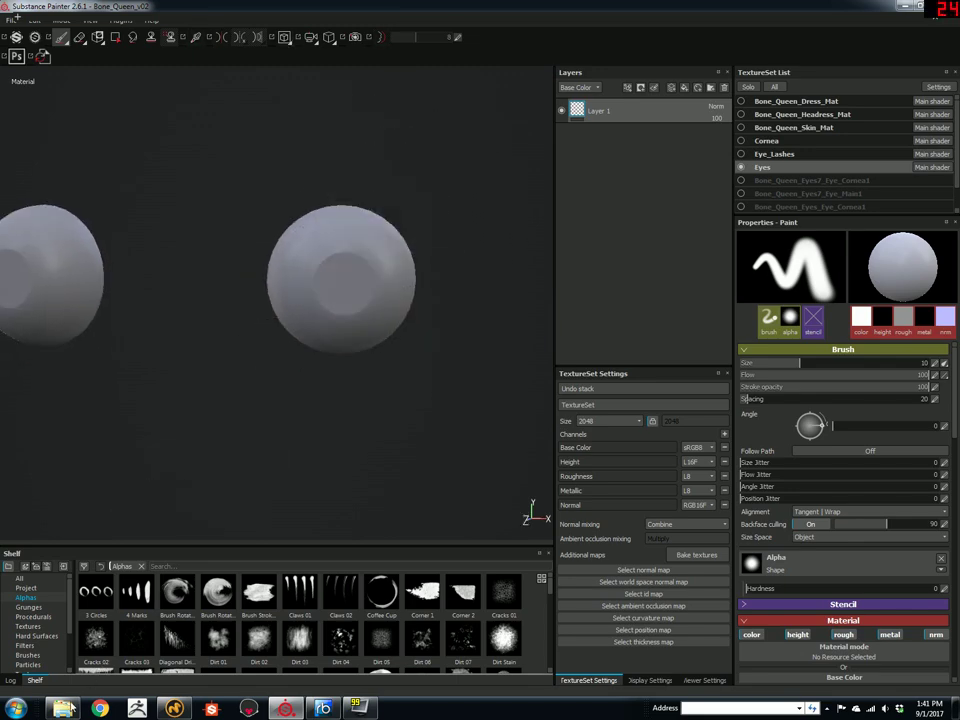
Step: Locate the EyeWorks_1024.sbsar archive in the EyeWorks_v01 folder and return to Substance Painter
left_click(66, 708)
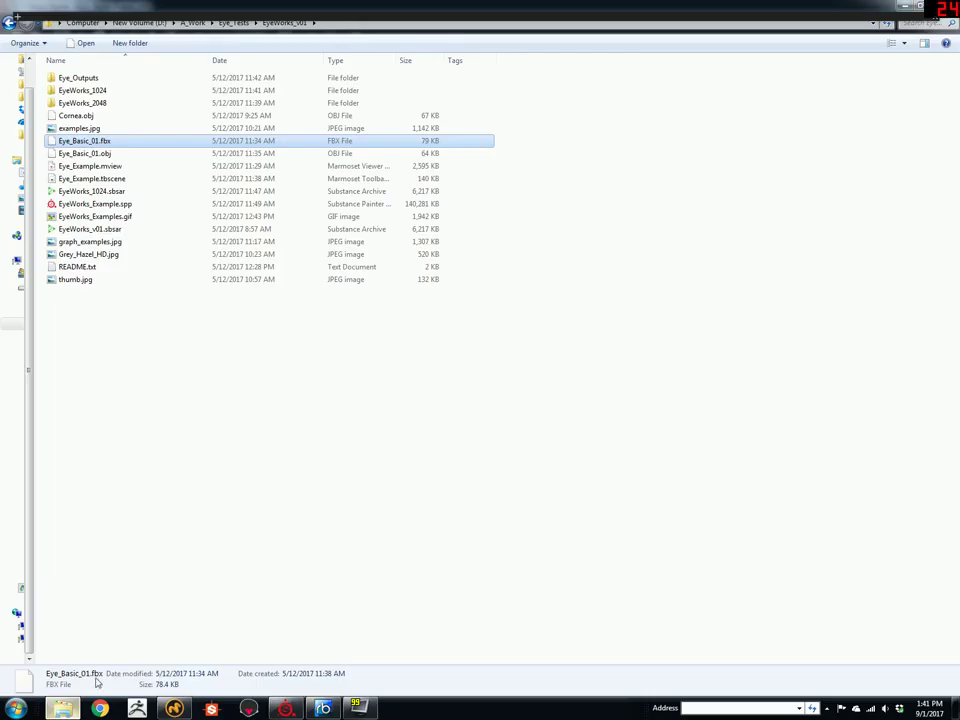
left_click(128, 192)
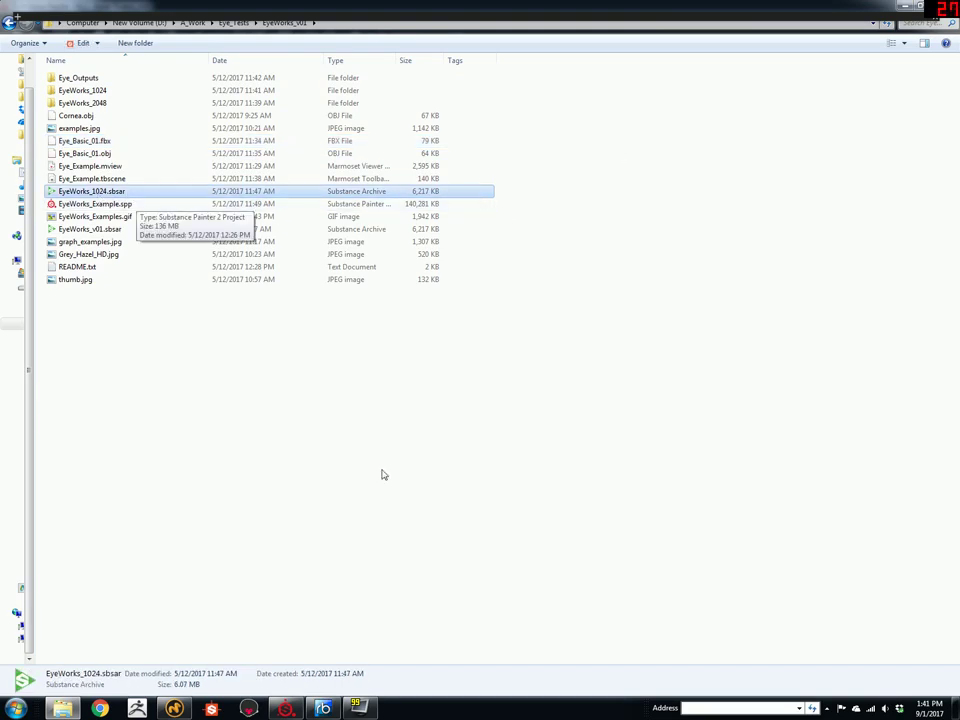
key("alt+Tab")
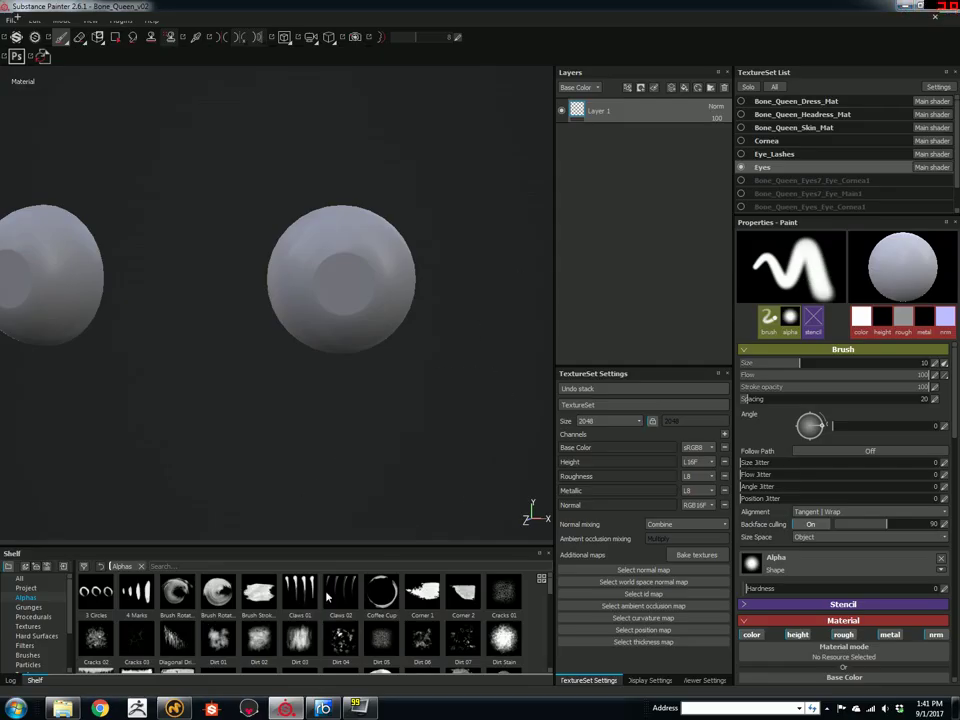
Step: Search the whole shelf for "eye" and add the EyeWorks material as a fill layer above Layer 1 on the Eyes texture set
mouse_move(237, 578)
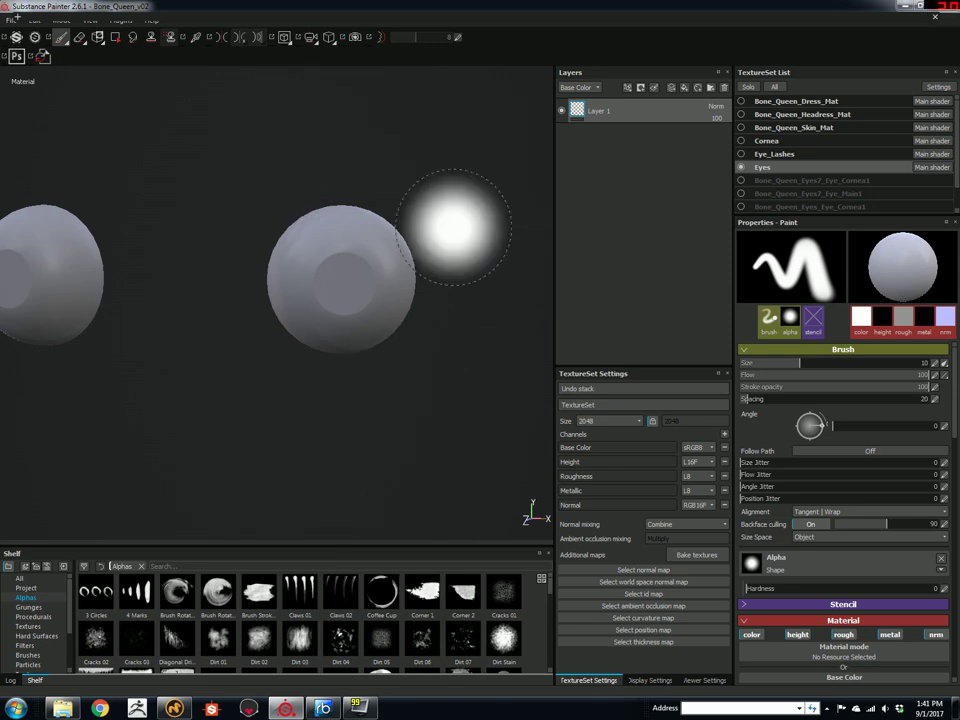
left_click(142, 568)
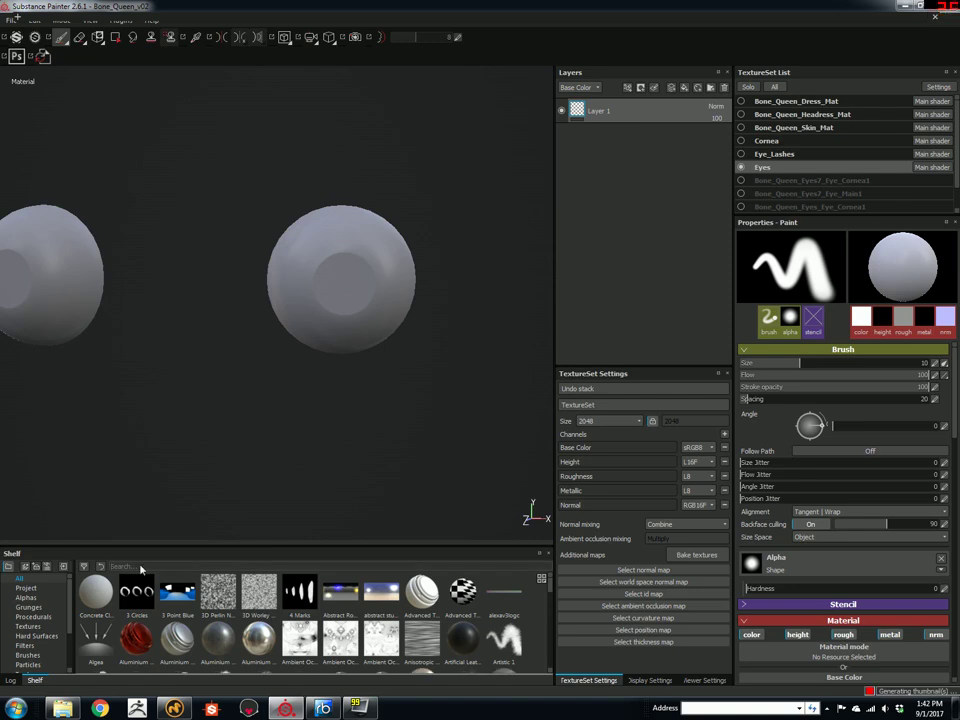
type("eye")
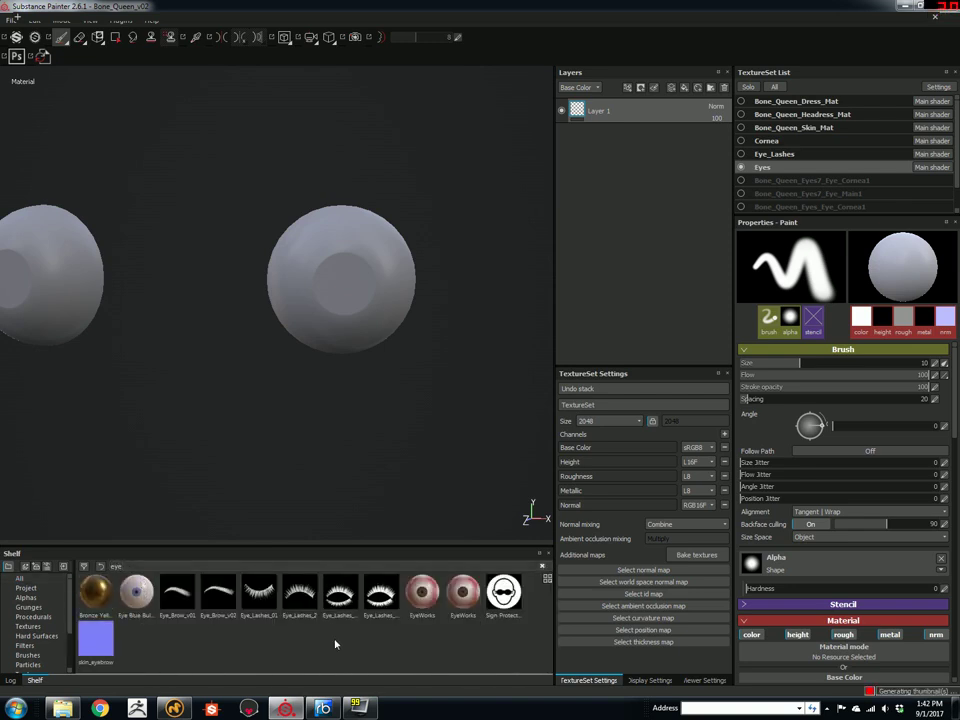
left_click(461, 598)
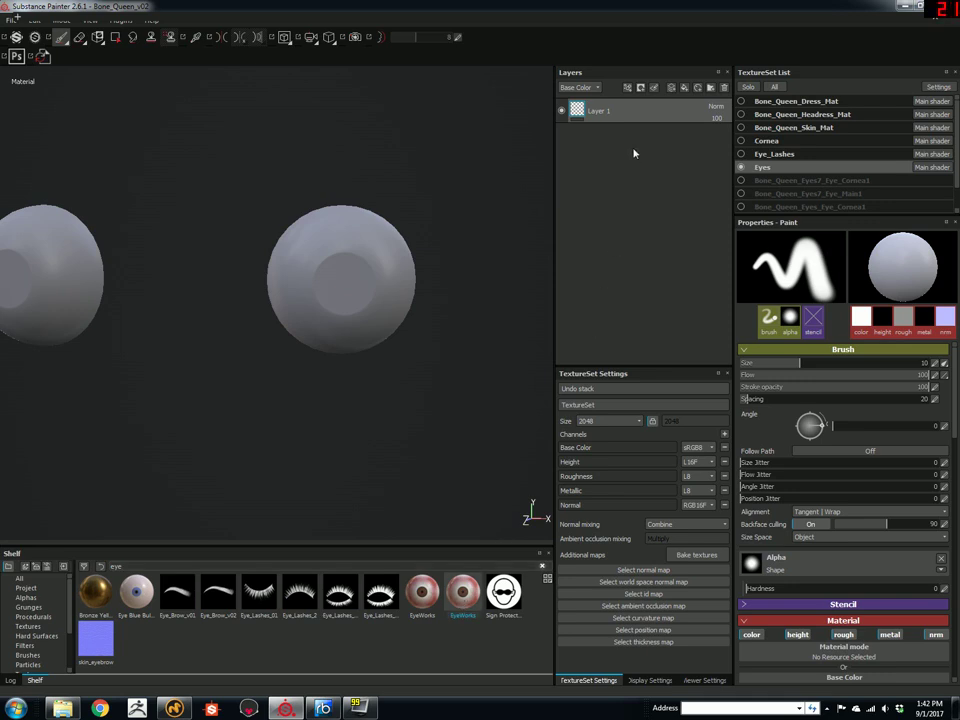
left_click_drag(634, 153, 617, 108)
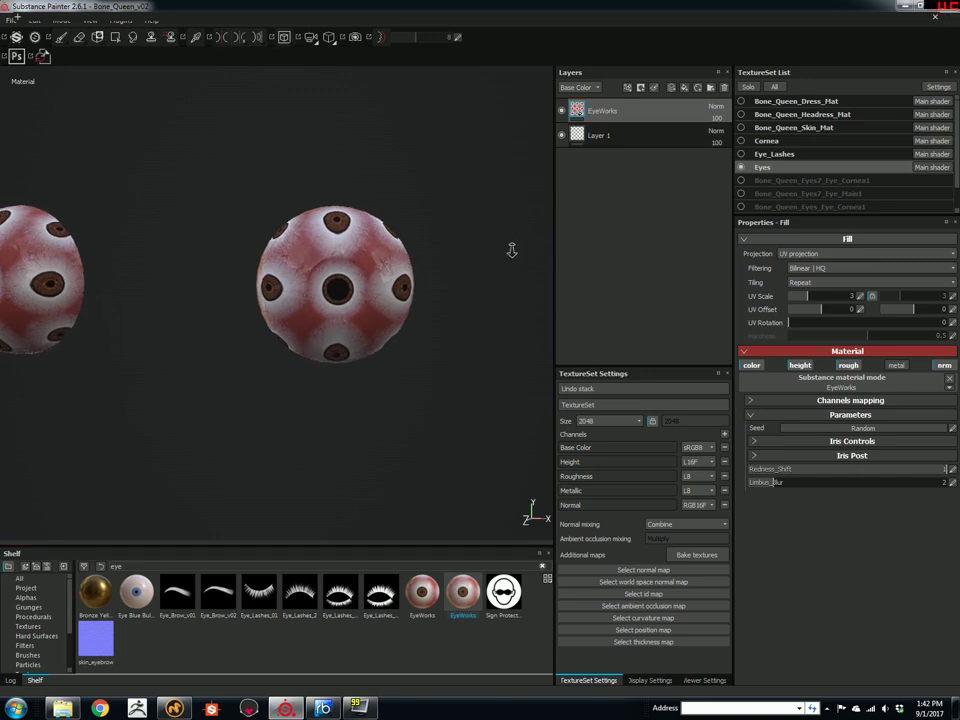
Step: Set the EyeWorks fill layer's UV scale to 1 so a single iris maps onto each eyeball
right_click_drag(512, 250, 500, 236, "alt")
left_click_drag(500, 236, 490, 268, "alt")
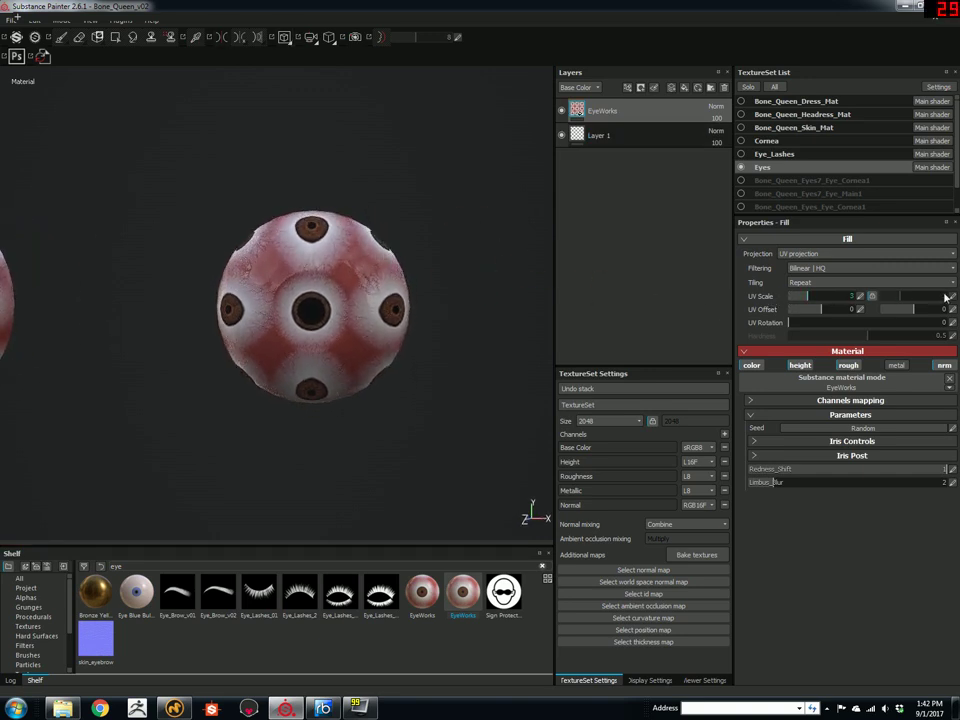
double_click(858, 297)
type("1")
key("Return")
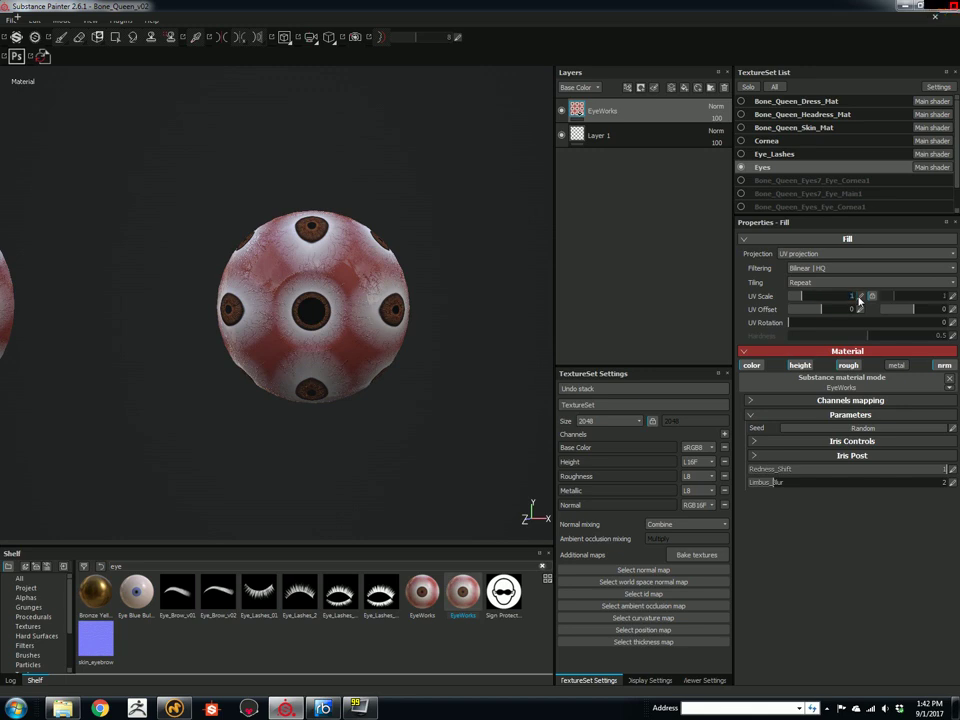
right_click_drag(444, 297, 514, 298, "alt")
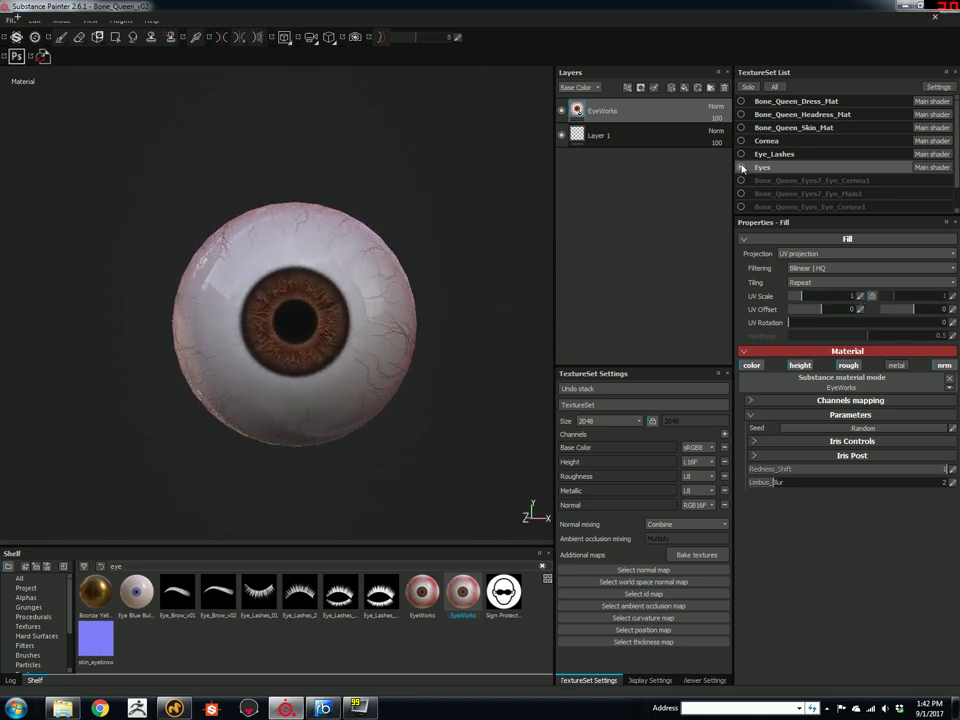
Step: Toggle the Cornea texture set on and off again to compare the textured eyeball with and without it
left_click(741, 142)
left_click(741, 142)
left_click_drag(403, 209, 416, 216, "alt")
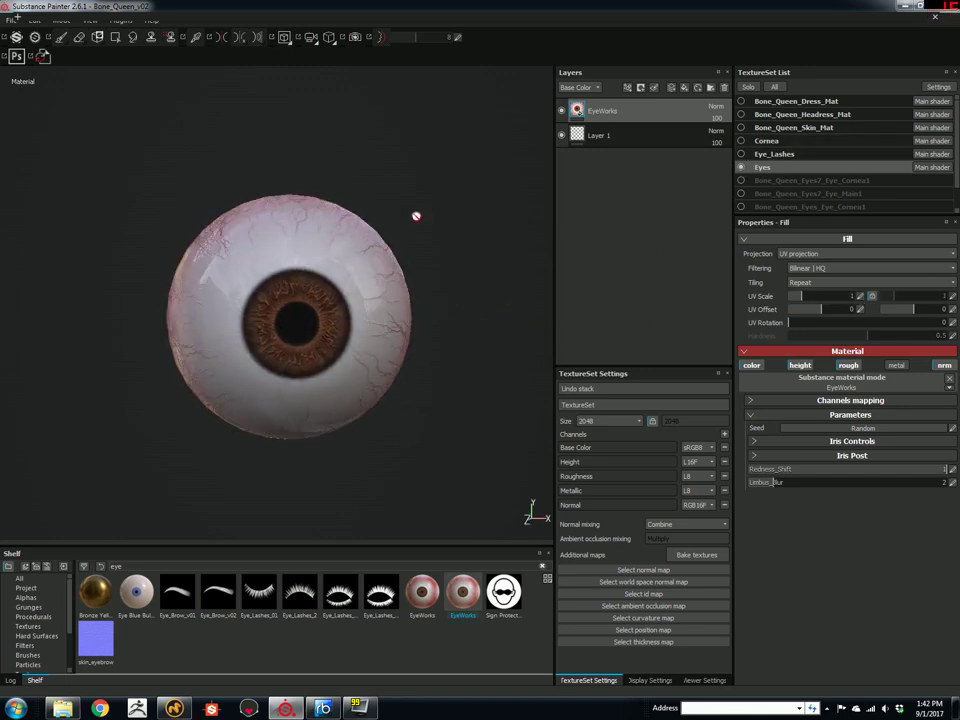
right_click_drag(416, 216, 439, 208, "shift")
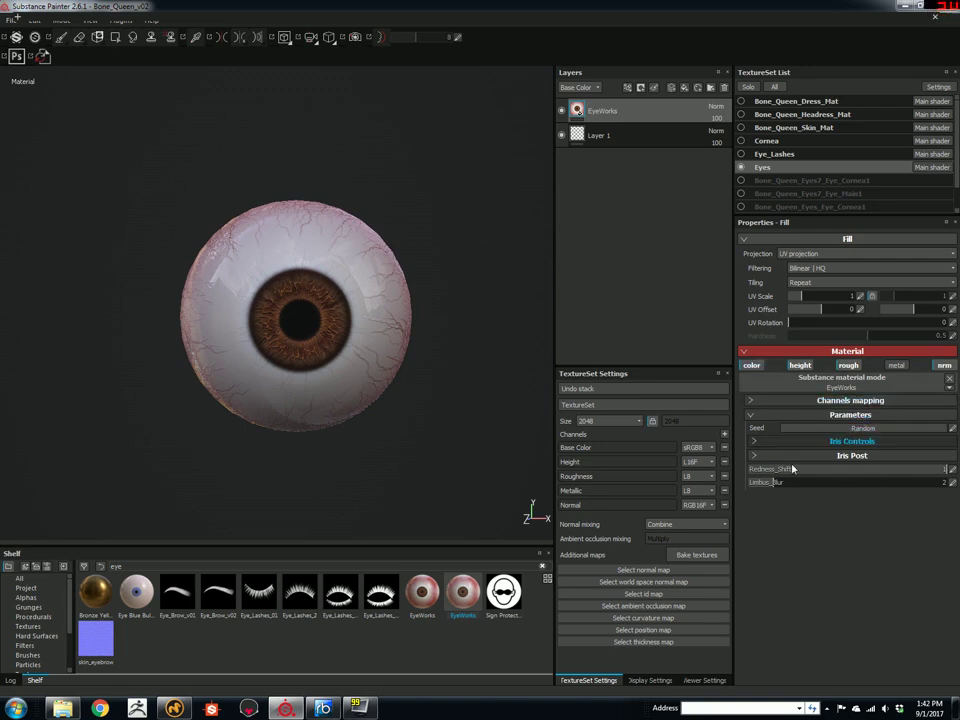
Step: Expand the iris parameters, preview the Dark Brown and Grey Green color profiles, and return the iris to Brown
left_click(753, 443)
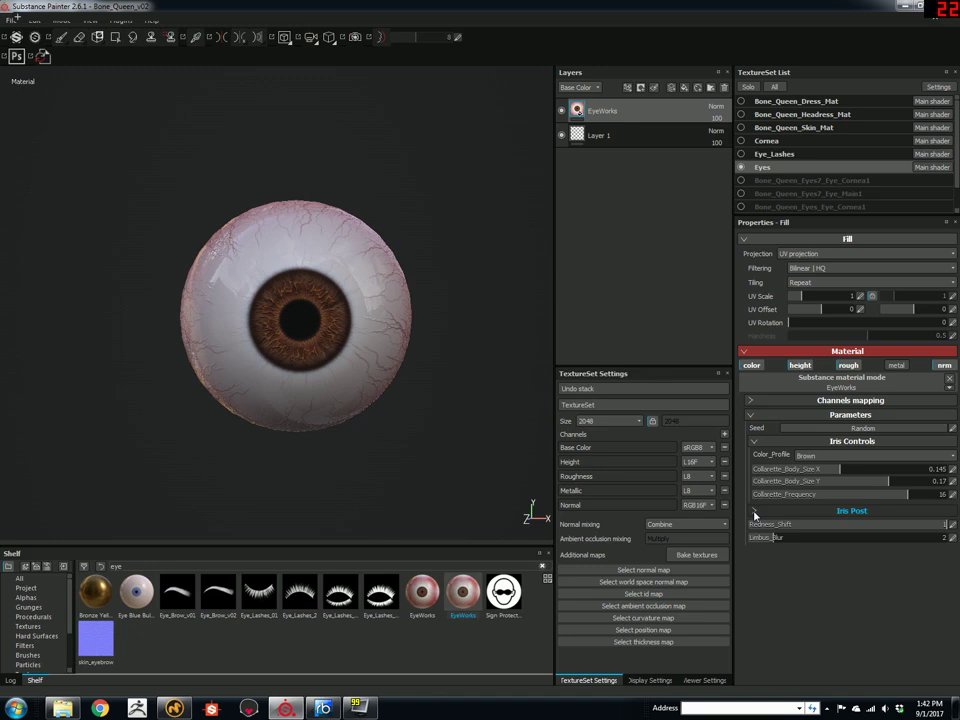
left_click(816, 456)
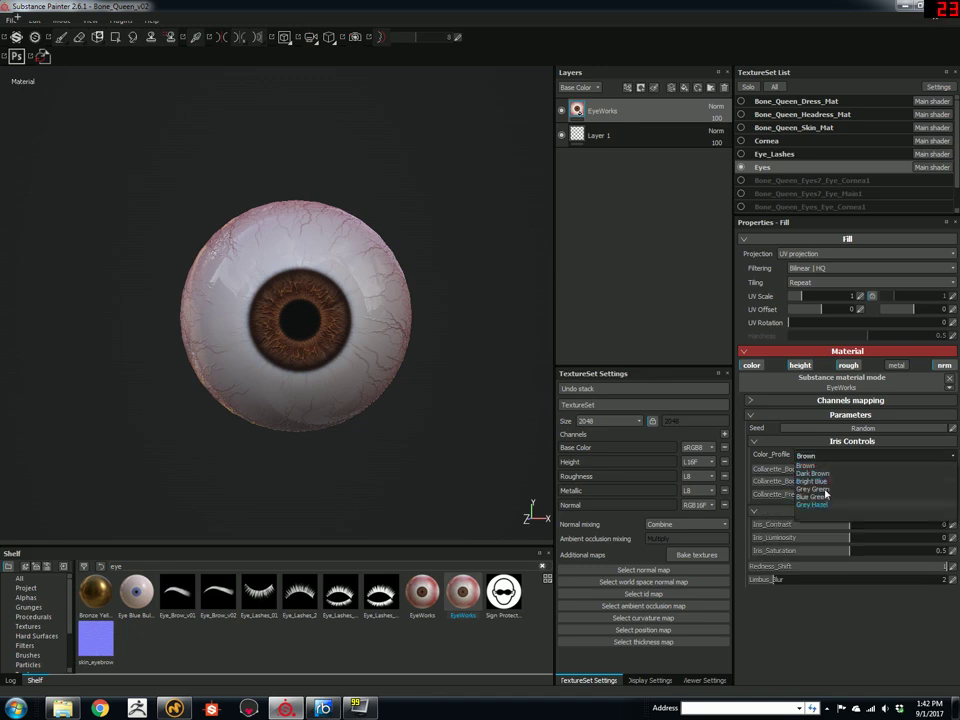
left_click(815, 473)
left_click(819, 457)
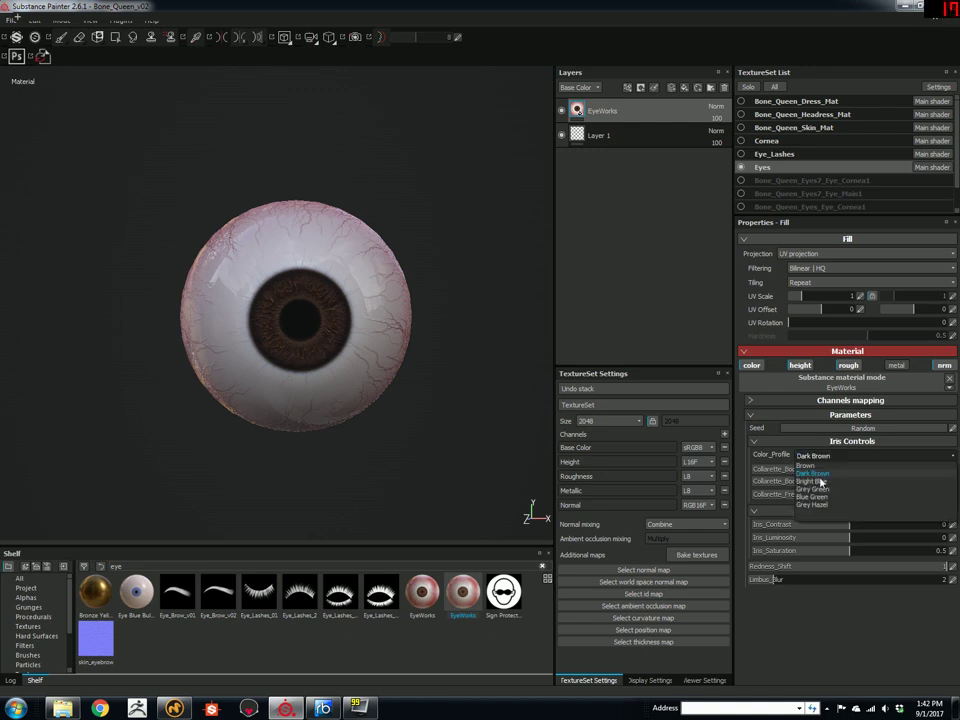
left_click(816, 495)
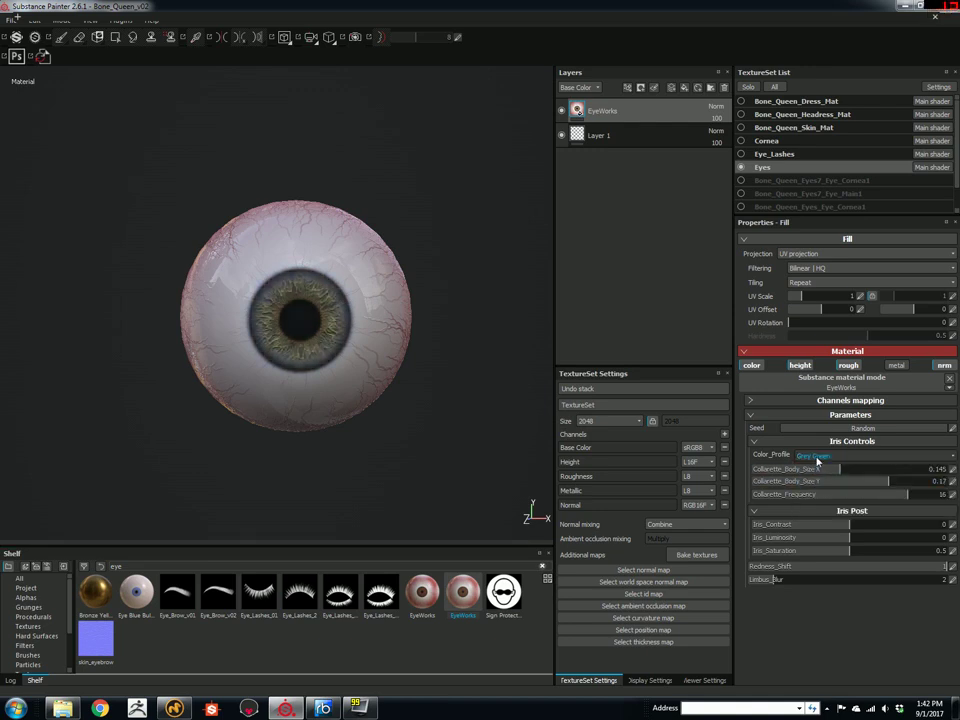
left_click(818, 457)
left_click(820, 466)
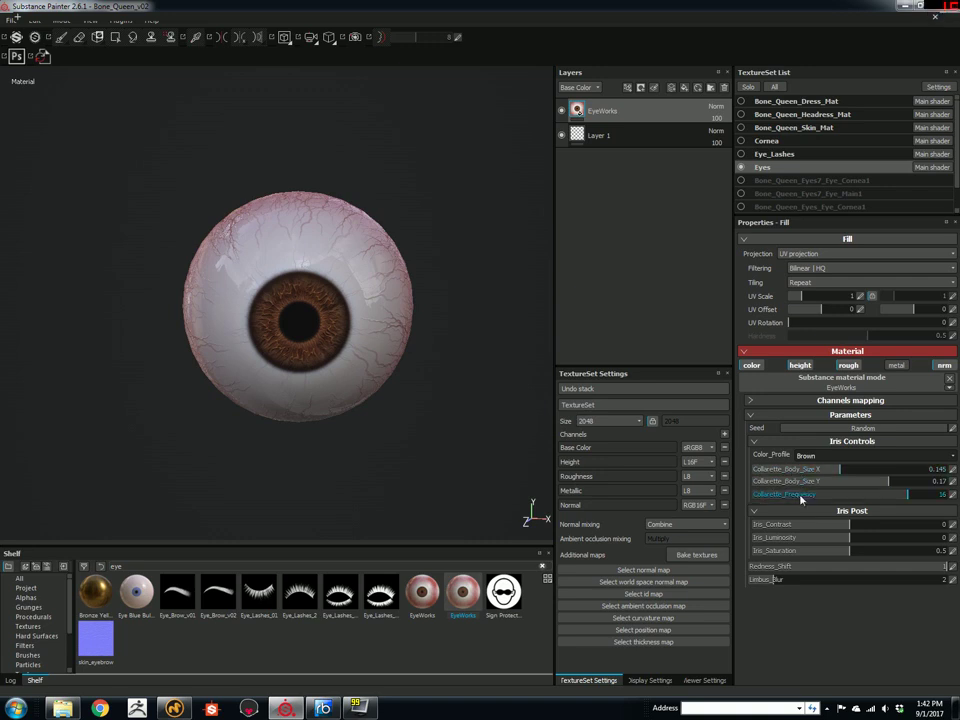
Step: Adjust the iris fibres by setting Collarette_Body_Size X and Y both to 0.15
scroll(437, 328, "up", 3)
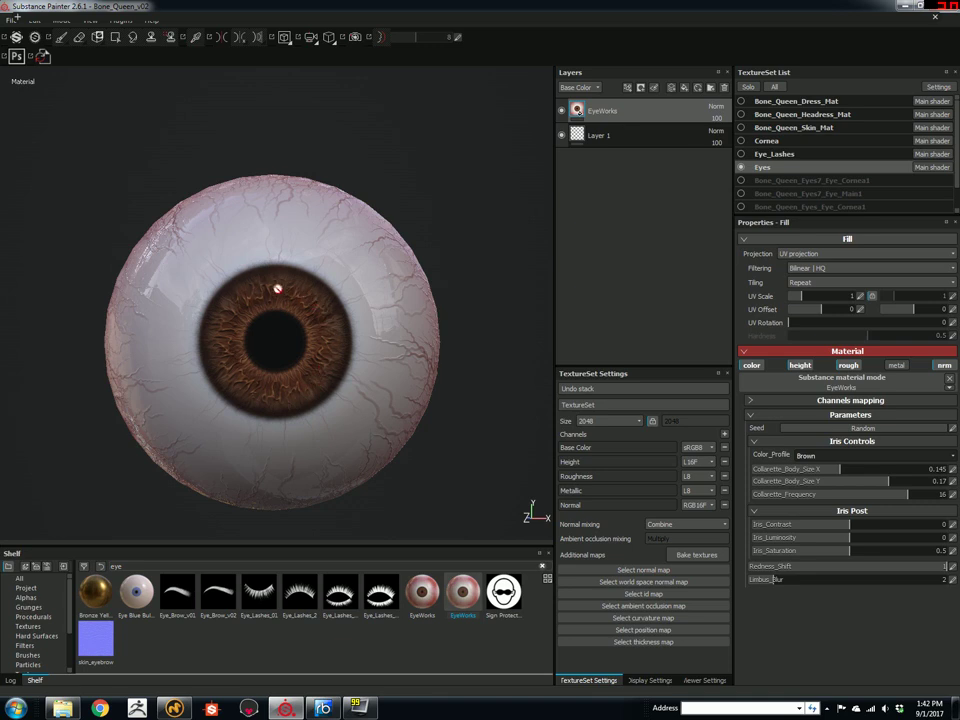
left_click_drag(838, 472, 788, 478)
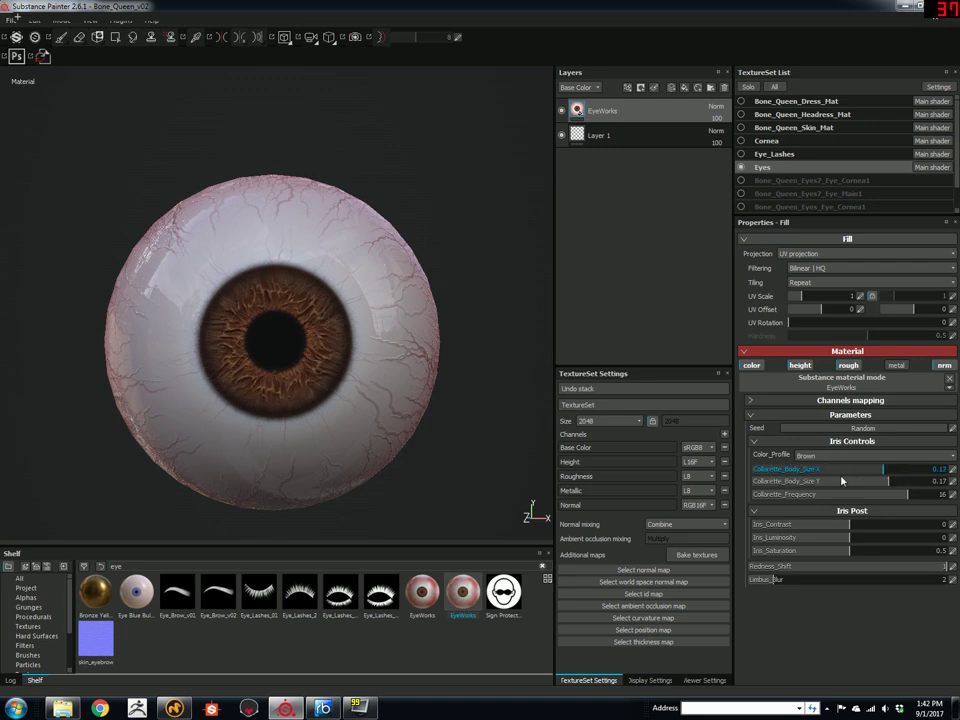
left_click_drag(842, 478, 909, 499)
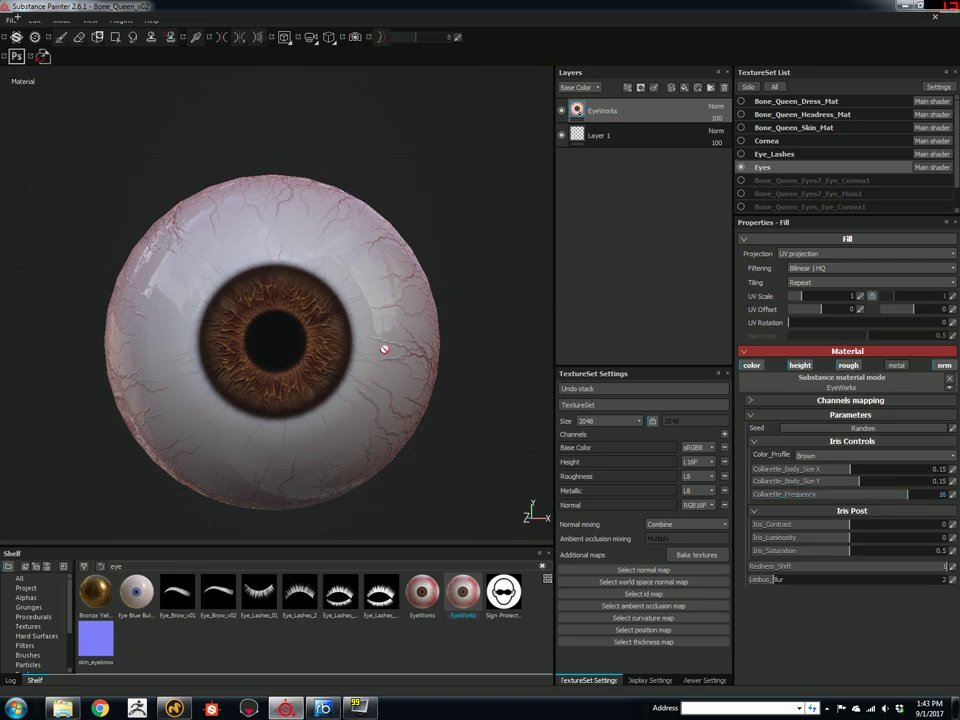
Step: Randomize the EyeWorks material's seed to vary the iris and vein pattern, including a look at its manual seed entry
scroll(382, 361, "up", 2)
scroll(378, 372, "up", 2)
scroll(176, 285, "down", 2)
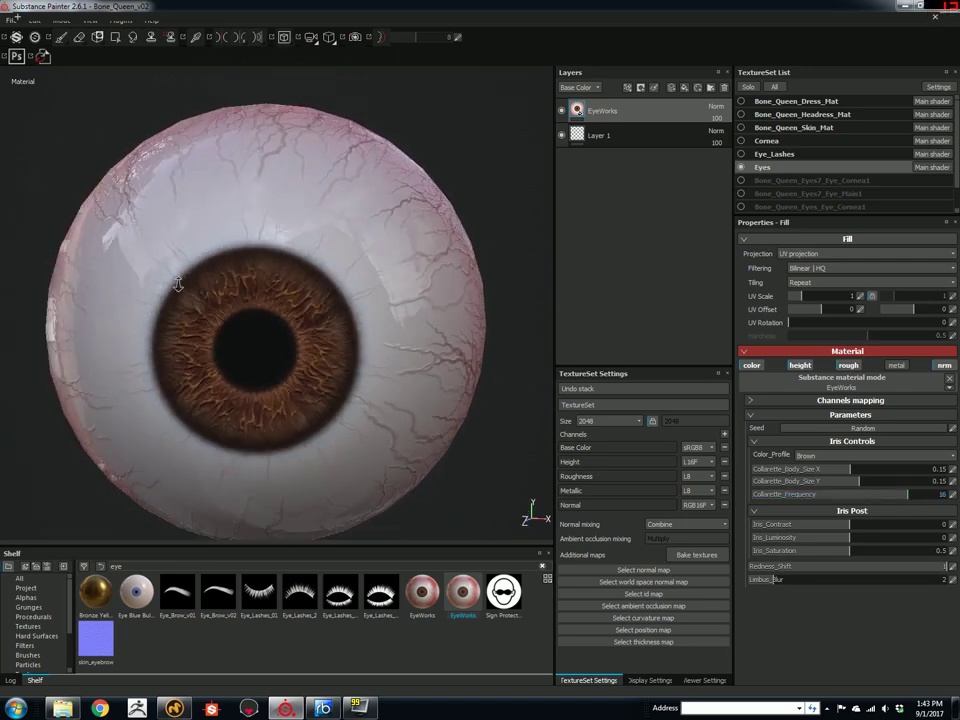
mouse_move(176, 285)
left_mouse_down("alt")
mouse_move(186, 265)
mouse_move(496, 373)
left_mouse_up("alt")
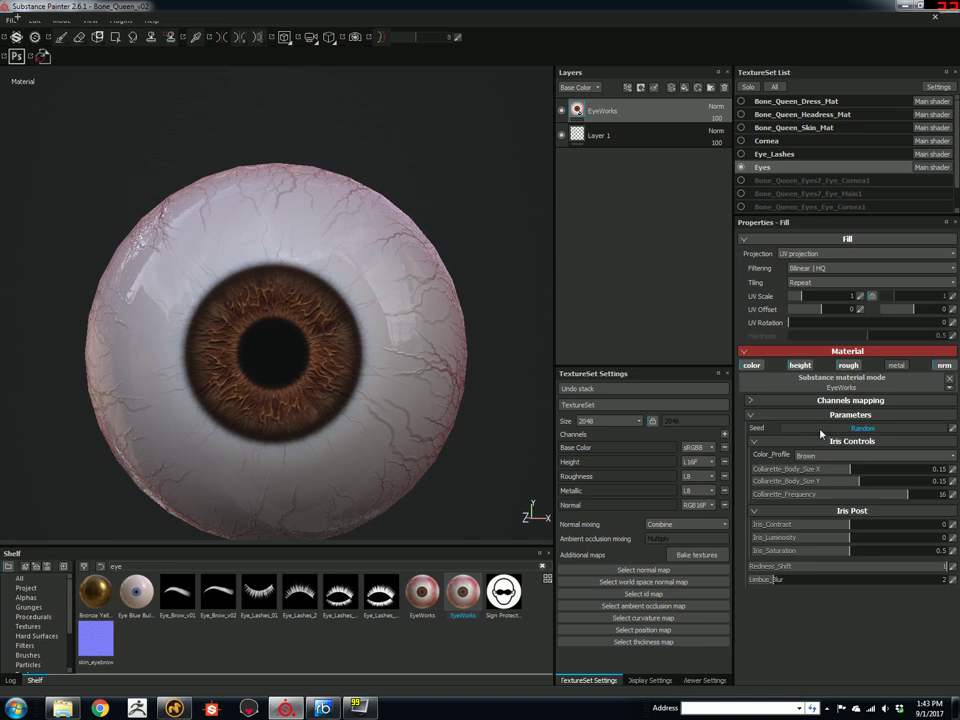
left_click(888, 432)
left_click(888, 432)
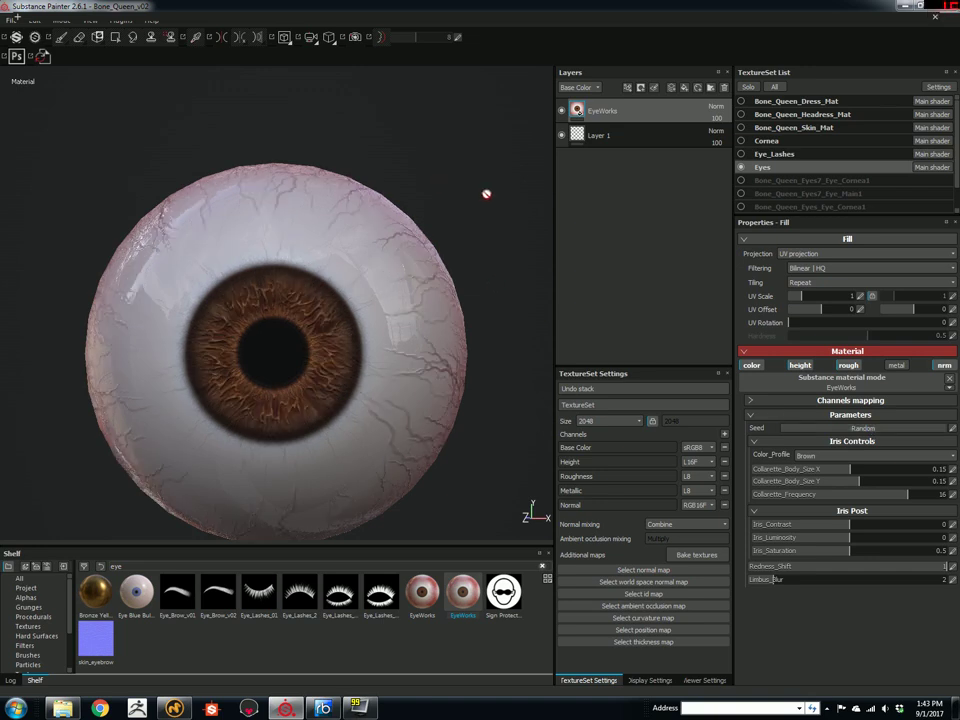
left_click(952, 428)
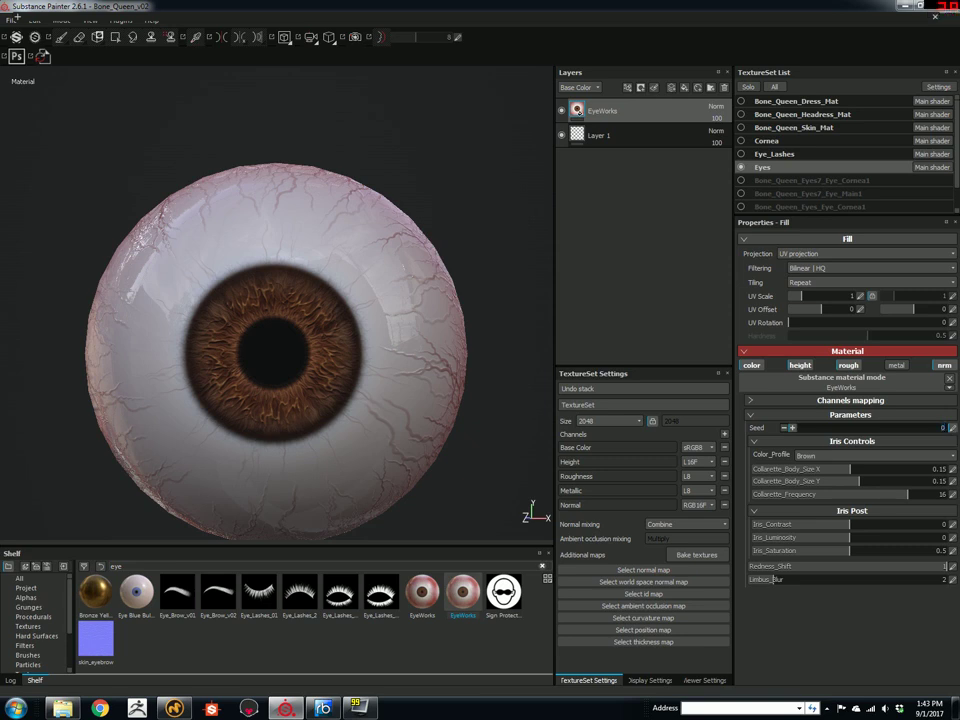
left_click(952, 428)
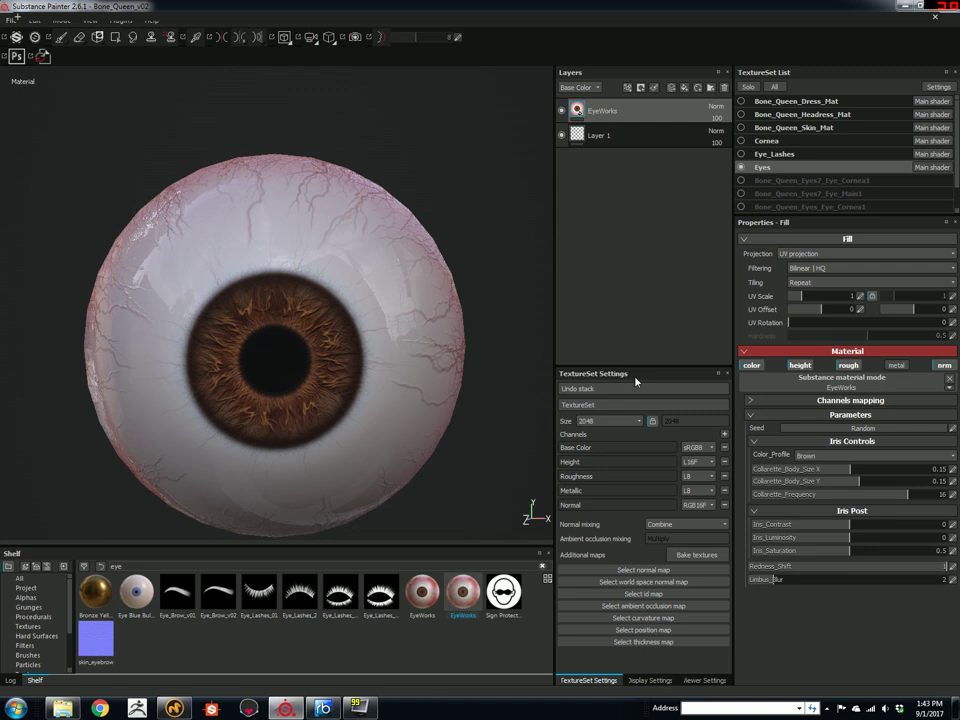
Step: Tune the Brown iris with Collarette_Frequency 9, Iris_Contrast 0.08 and Iris_Luminosity -0.17, keeping Redness_Shift at 1
left_click_drag(889, 502, 838, 502)
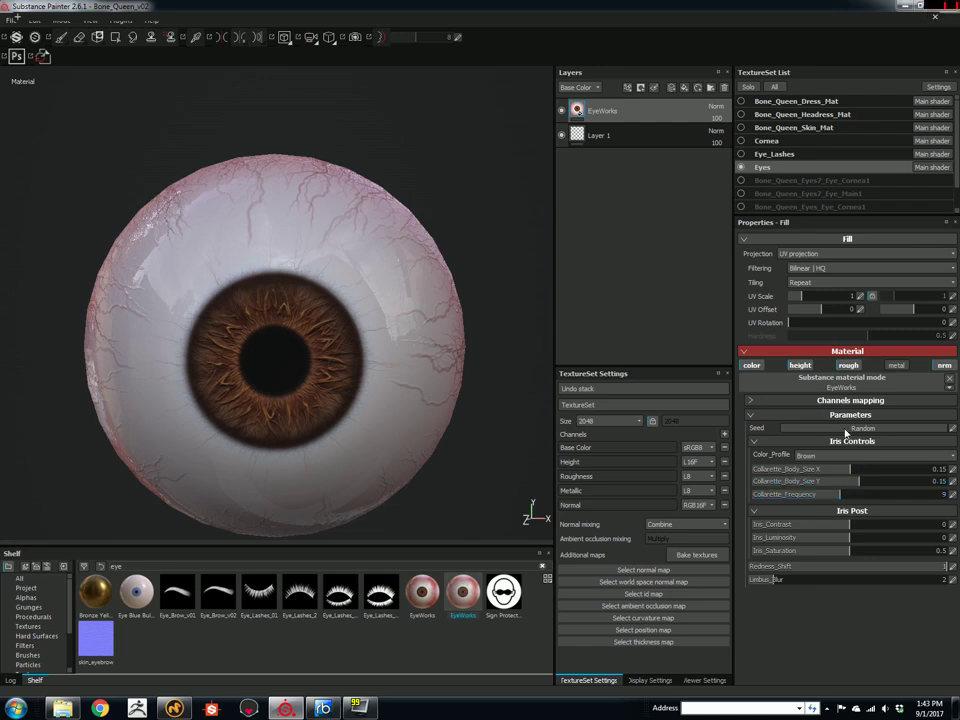
left_click(808, 456)
left_click(808, 466)
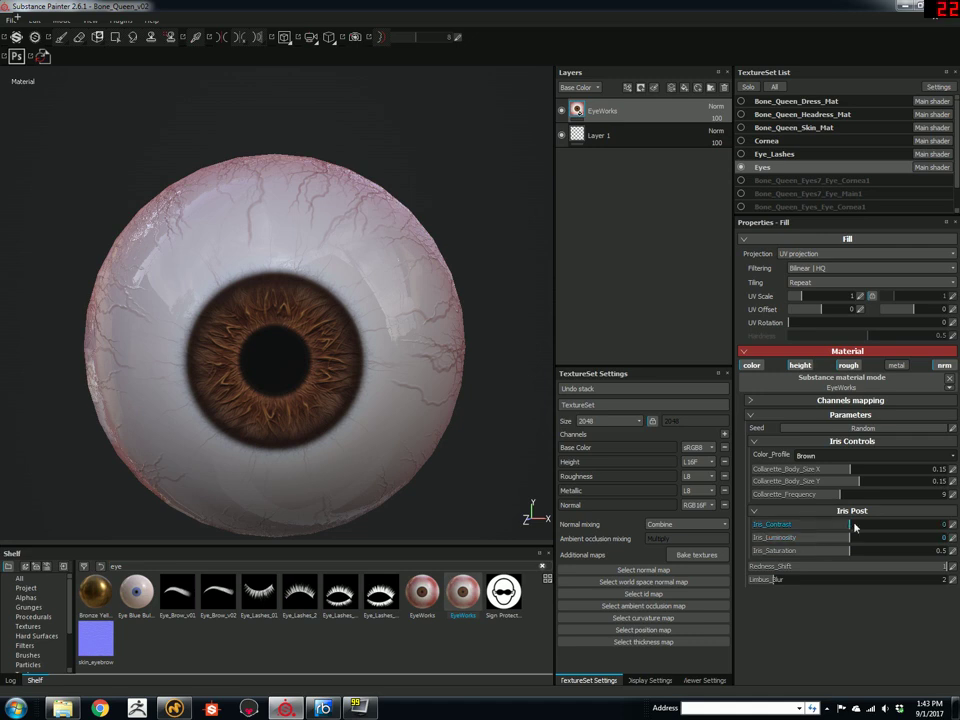
left_click_drag(878, 523, 949, 581)
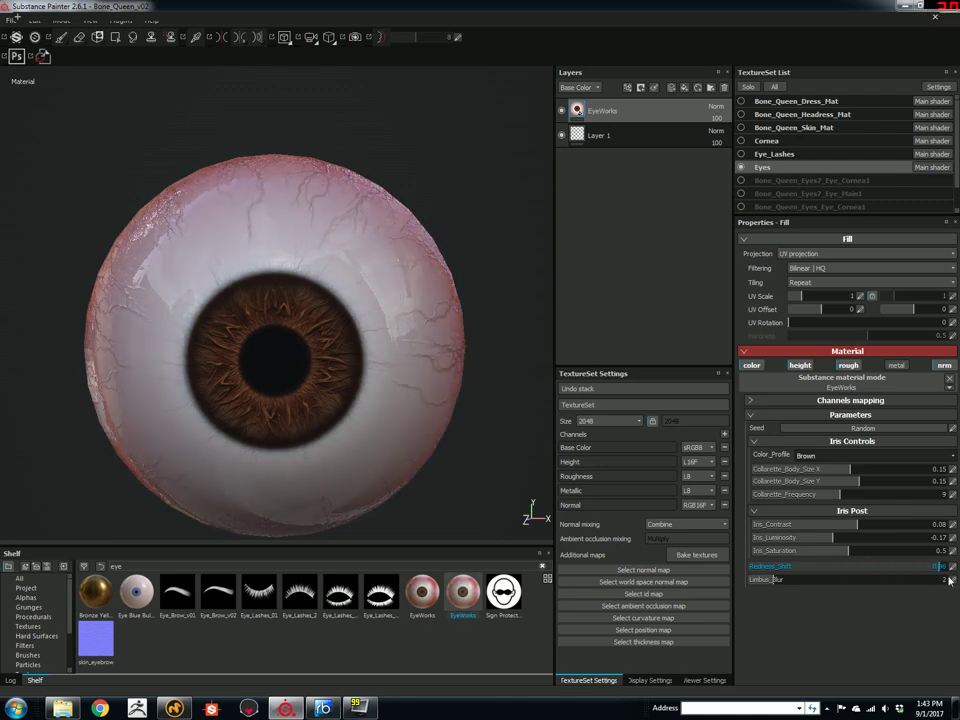
Step: Soften the iris's outer edge by setting Limbus_Blur to 3.68, judging the effect from near and far
mouse_move(776, 580)
left_mouse_down()
mouse_move(796, 580)
mouse_move(775, 587)
mouse_move(785, 586)
left_mouse_up()
right_click_drag(264, 259, 153, 215, "alt")
right_click_drag(420, 305, 297, 261, "alt")
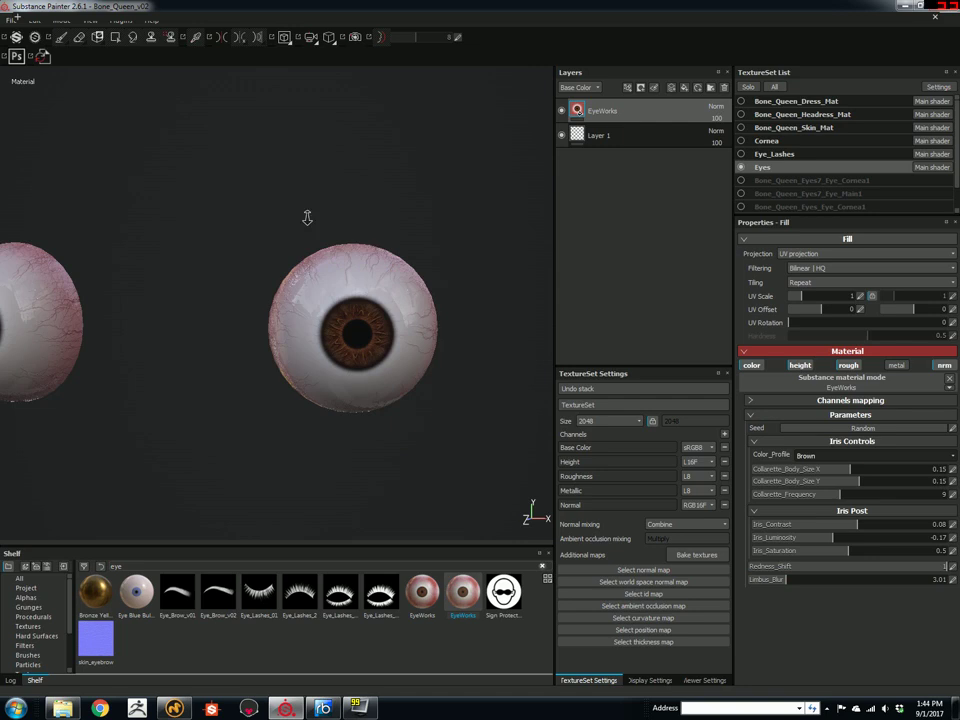
right_click_drag(389, 263, 343, 223, "alt")
left_click_drag(343, 223, 280, 226, "alt")
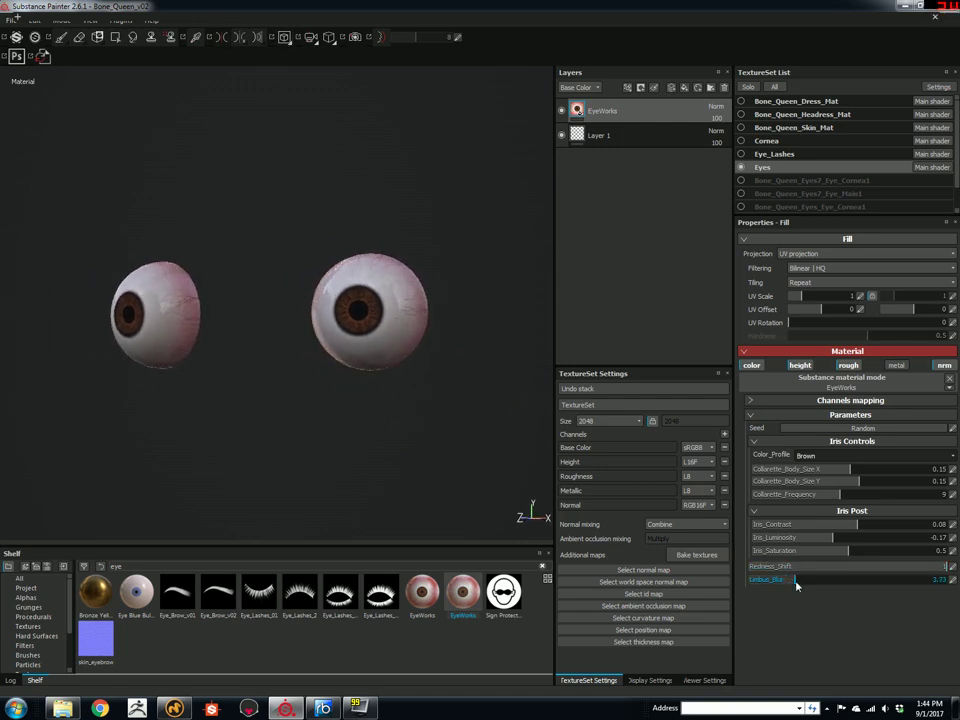
left_click_drag(796, 584, 783, 584)
right_click_drag(386, 298, 530, 375, "alt")
left_click_drag(420, 334, 475, 338, "alt")
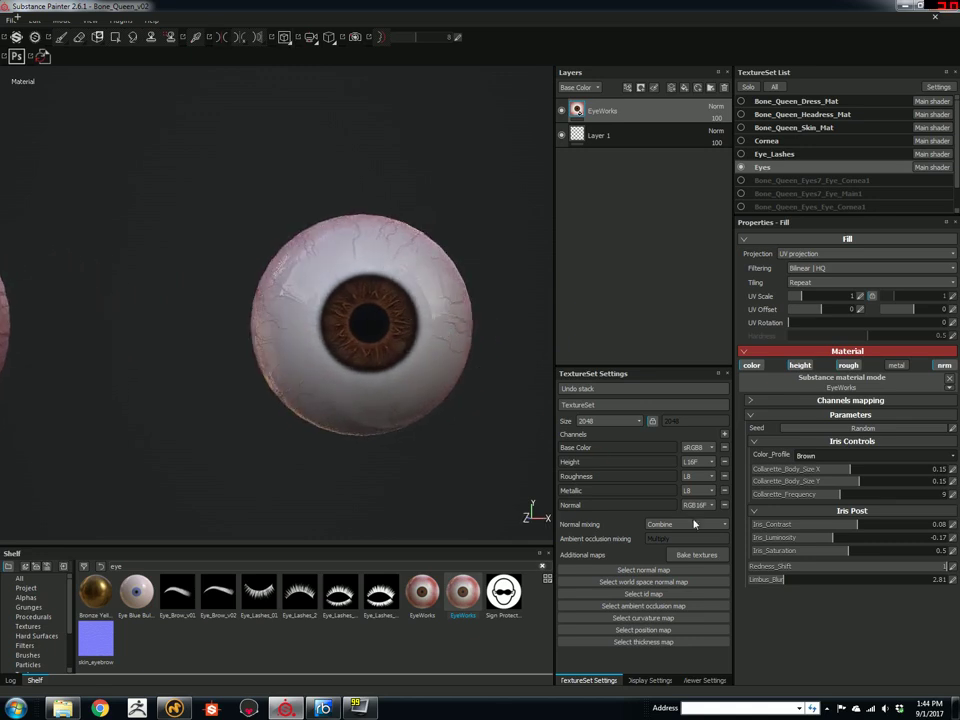
left_click_drag(783, 583, 795, 580)
scroll(450, 400, "up", 2)
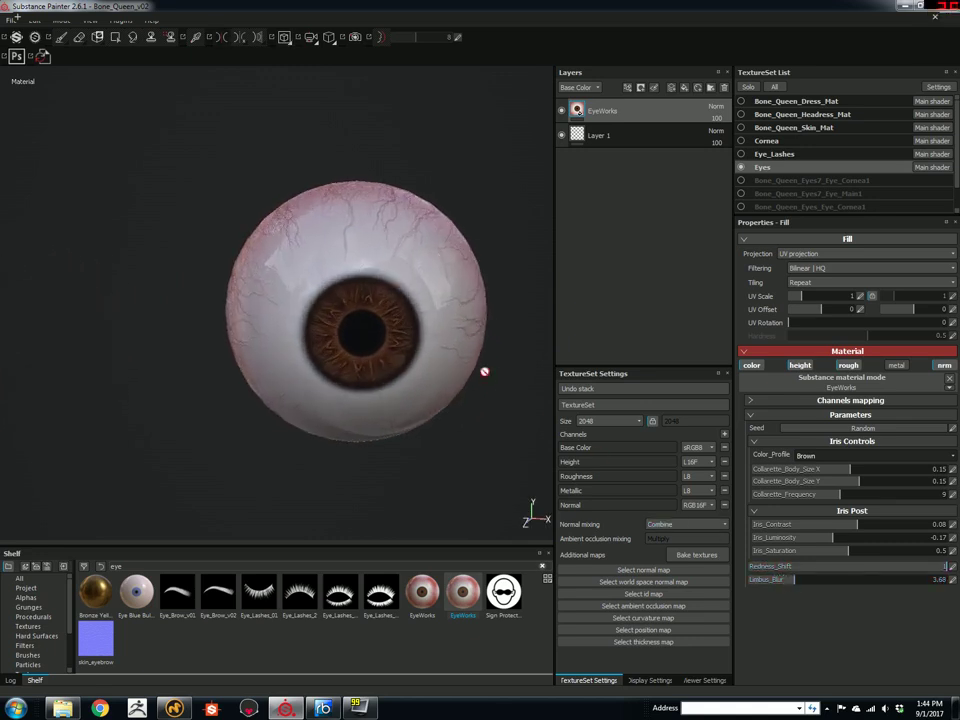
Step: Show the Cornea texture set over the textured eyeballs and examine both eyes together
left_click(741, 141)
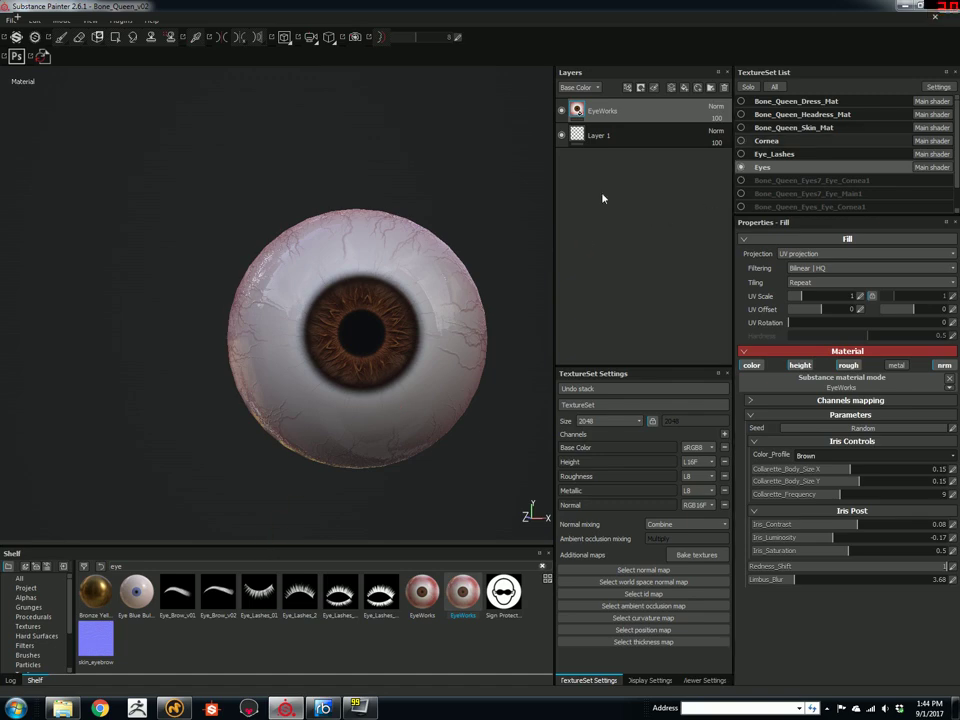
scroll(340, 220, "down", 1)
left_click_drag(330, 232, 190, 190, "alt")
scroll(133, 176, "down", 2)
left_click_drag(133, 176, 250, 220, "alt")
left_click(62, 708)
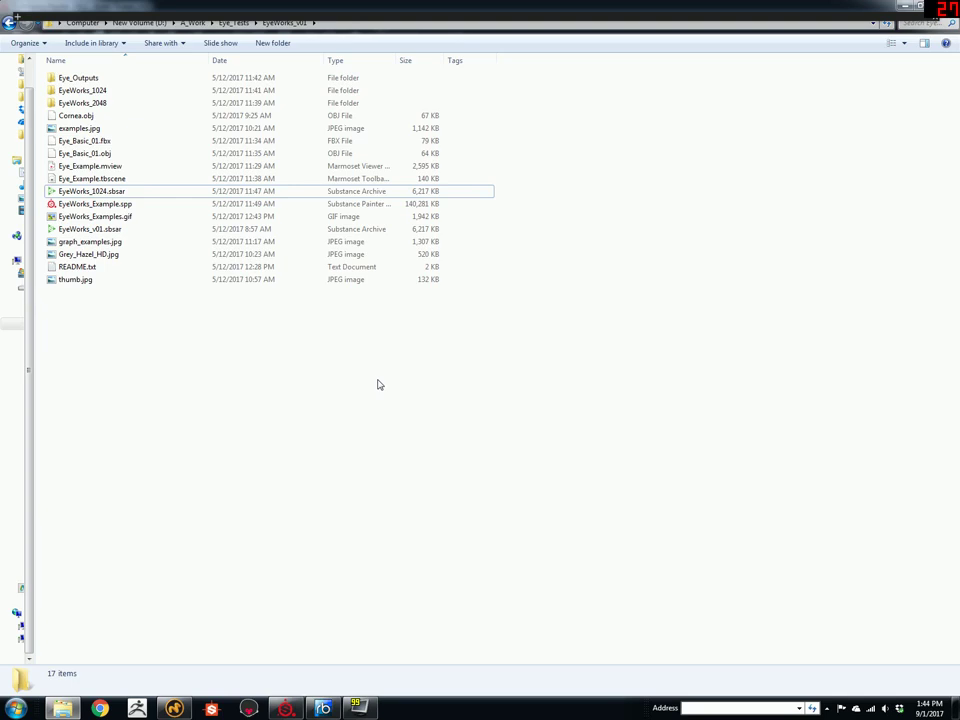
left_click(286, 708)
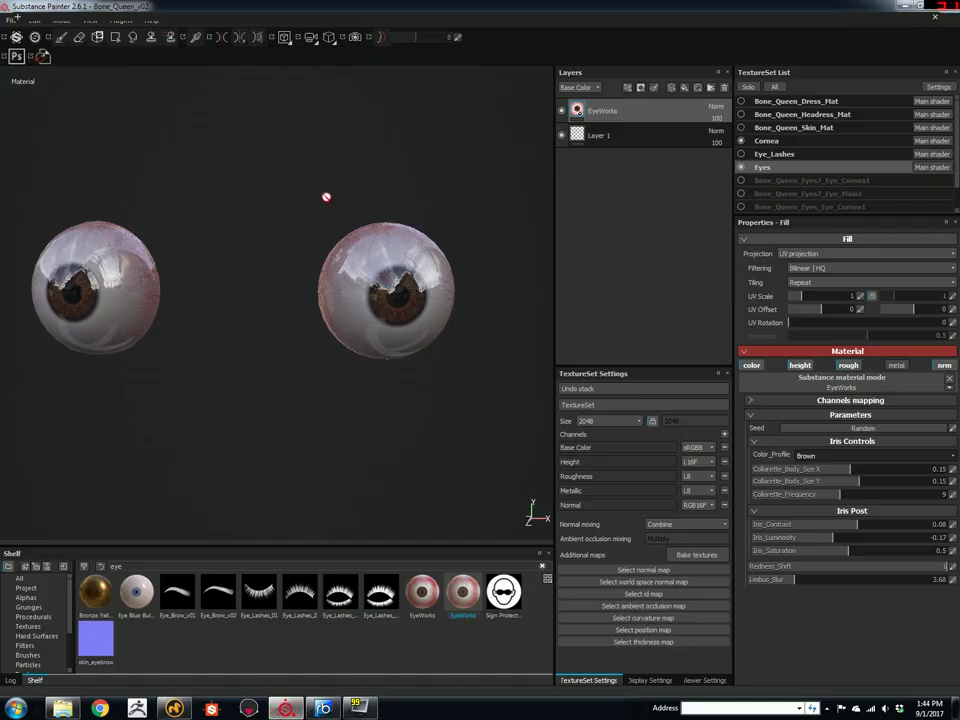
left_click_drag(311, 171, 294, 163, "alt")
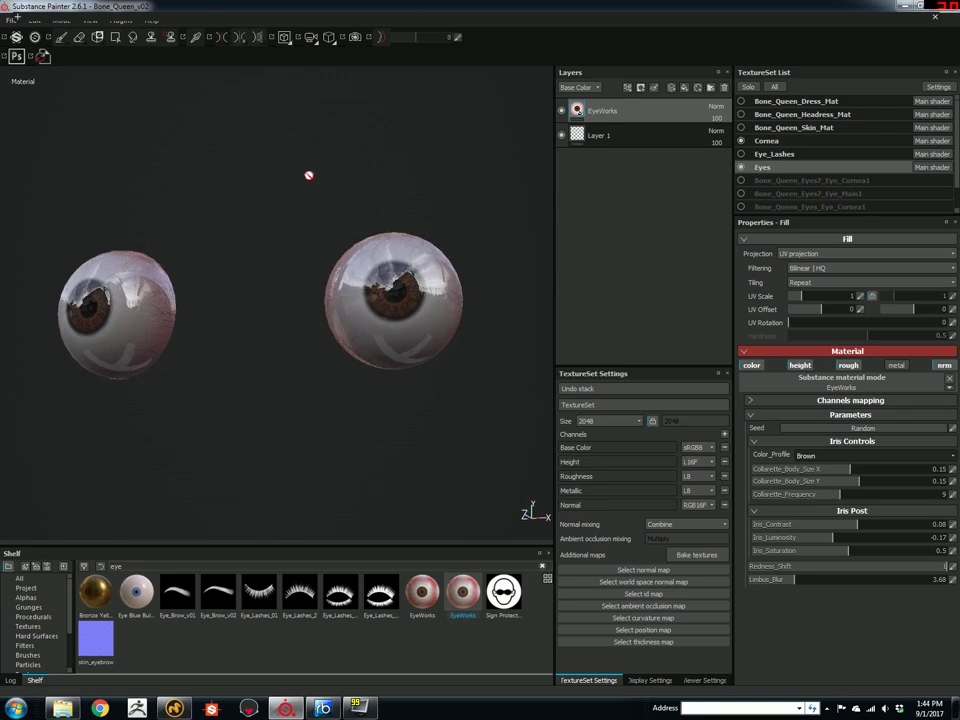